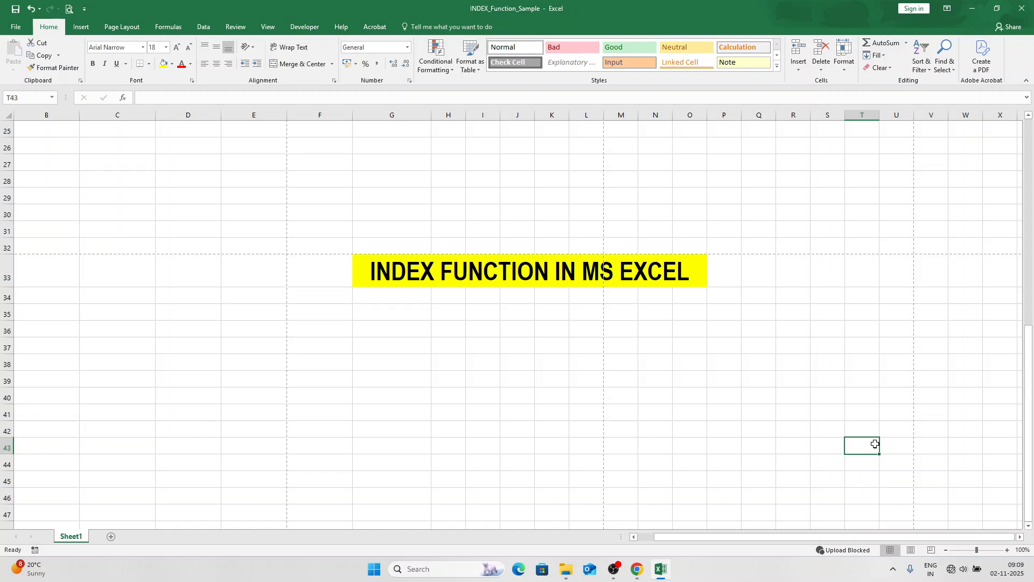
- Return to the start of the sheet and look through the employee table's headers, records and Salary column
key(Home)
key(ctrl+Home)
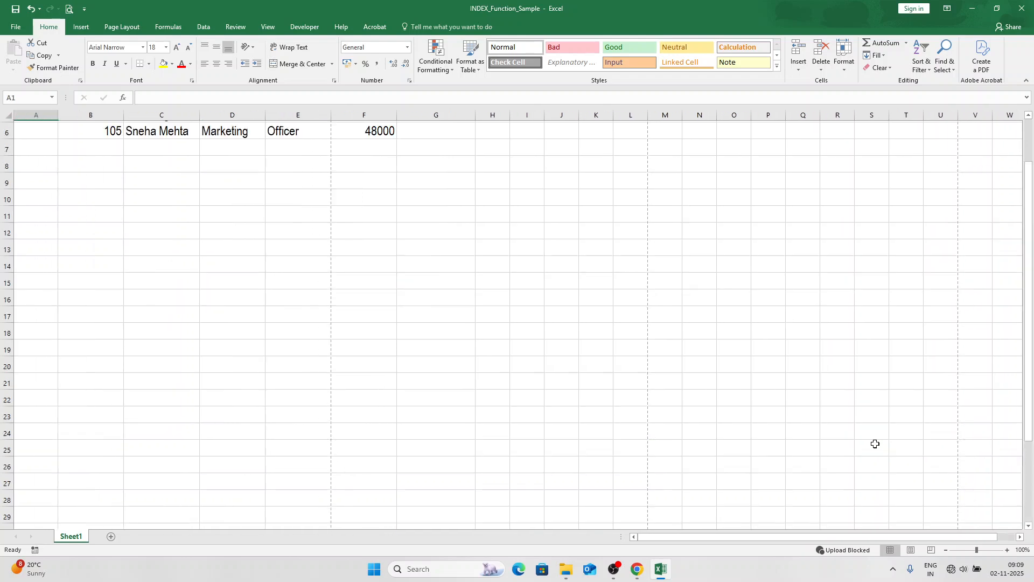
key(Right)
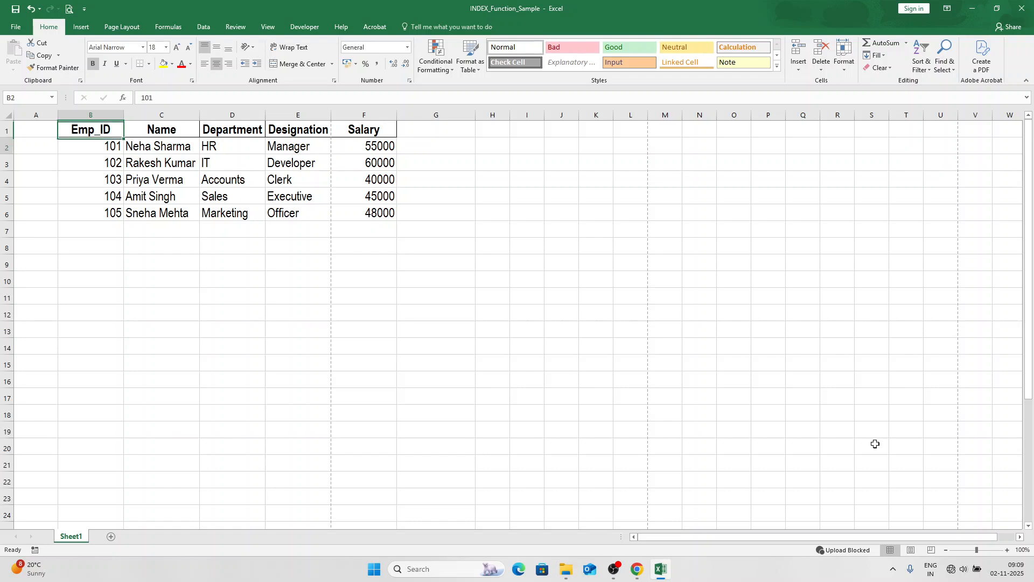
key(Down)
key(Right)
key(Right)
key(Right)
key(Right)
key(Down)
key(Down)
key(Down)
key(Down)
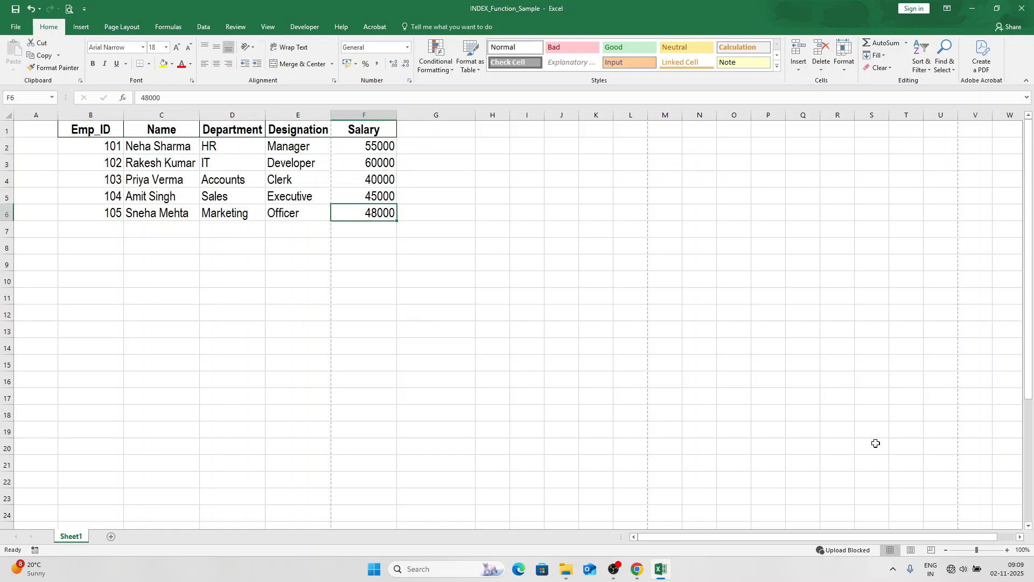
key(Up)
key(Up)
key(Up)
key(Up)
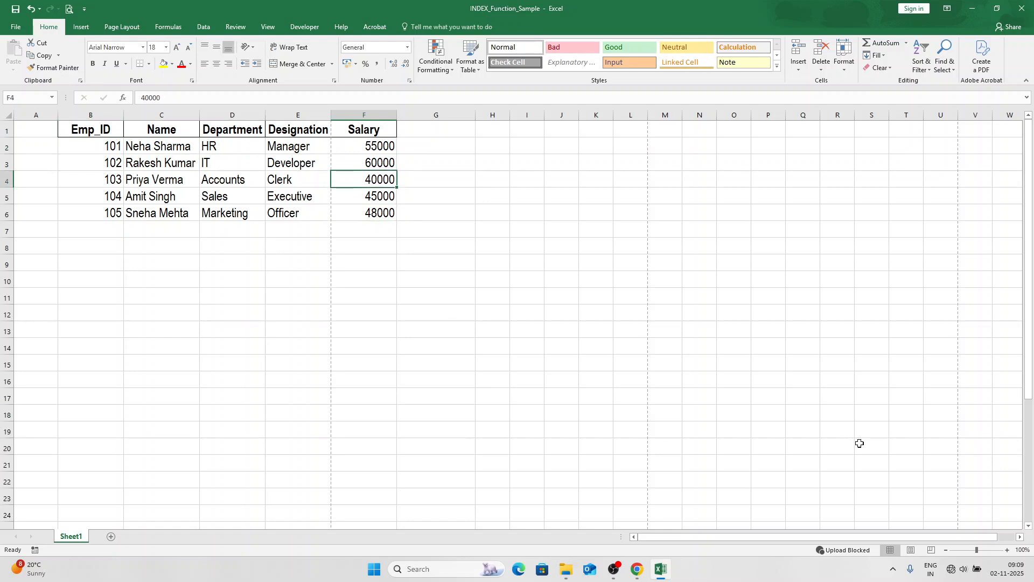
key(Left)
key(Left)
key(Left)
key(Up)
key(Right)
key(Right)
key(Right)
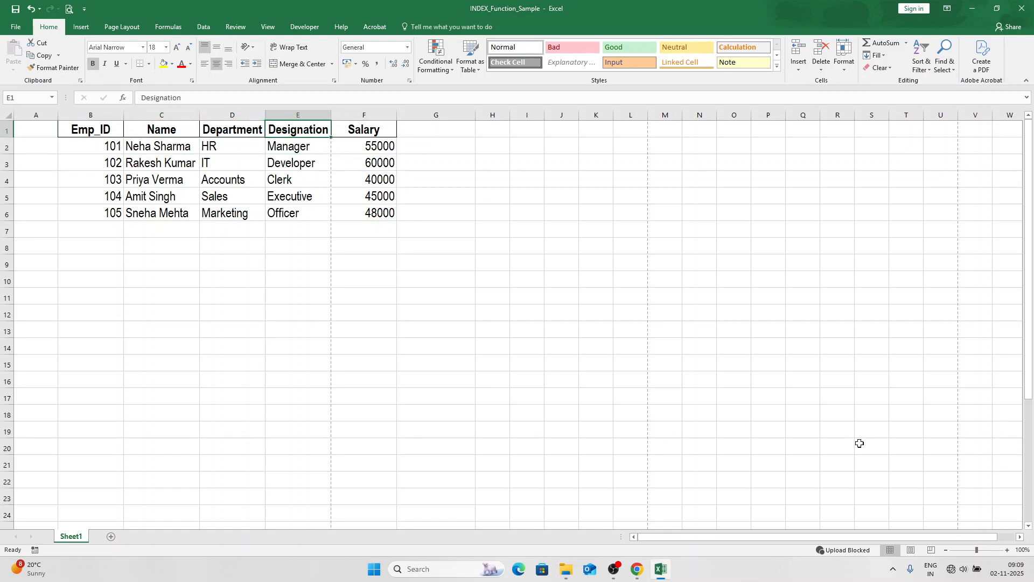
key(Down)
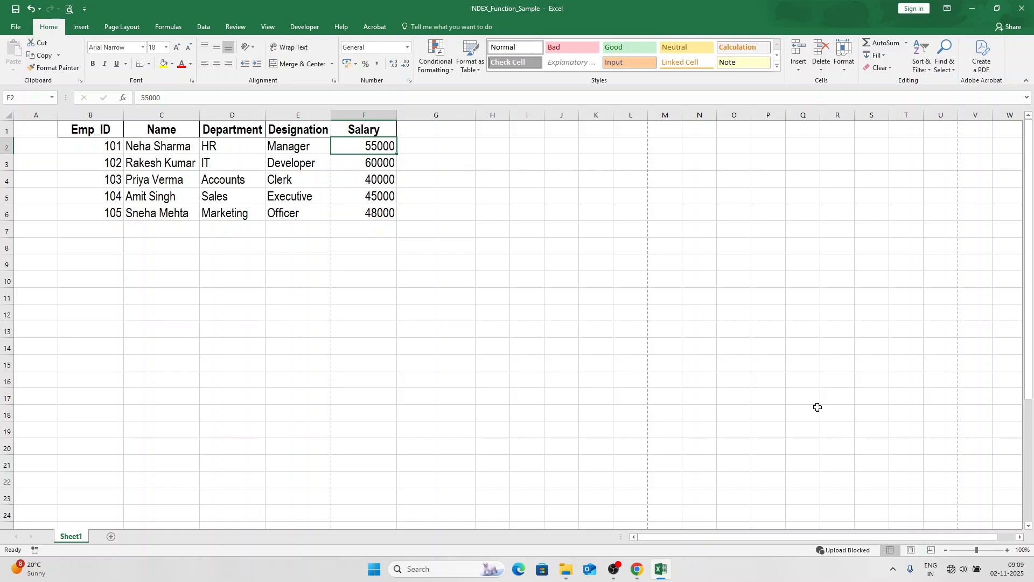
click(141, 182)
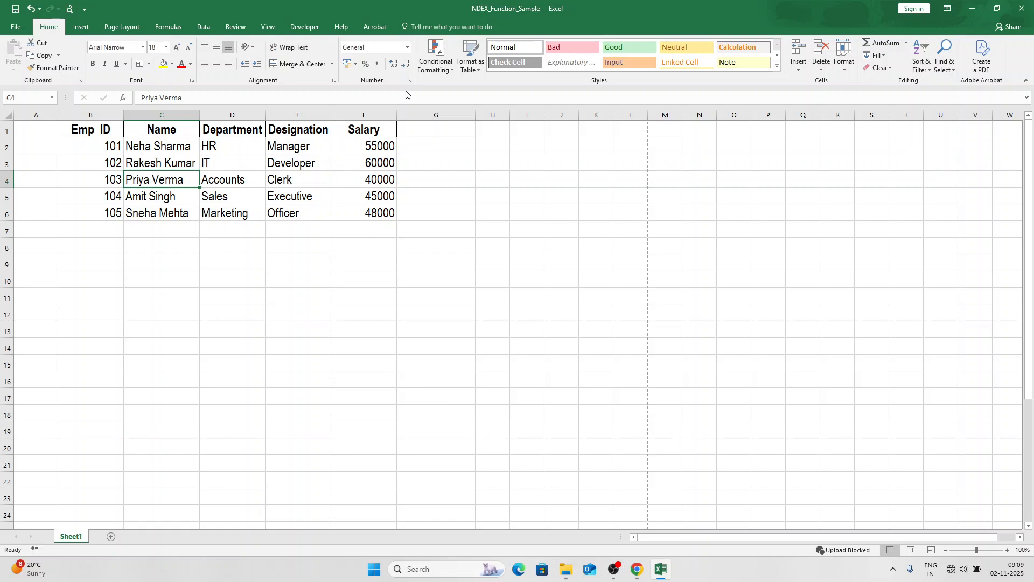
- Start an INDEX function in cell H2 using the array argument form, with the absolute range $B$2:$F$6 as its array
click(488, 148)
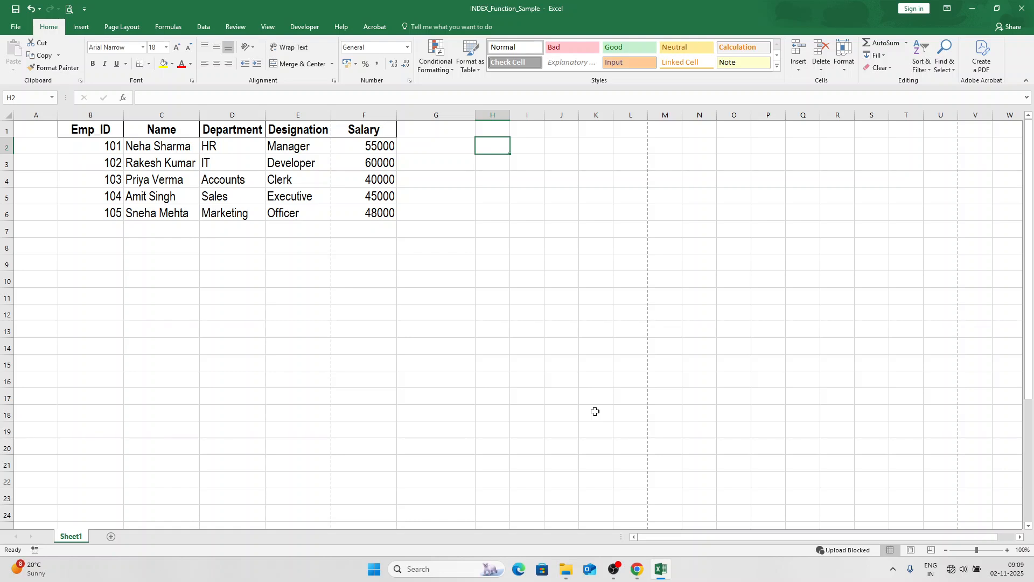
text(=INDEX()
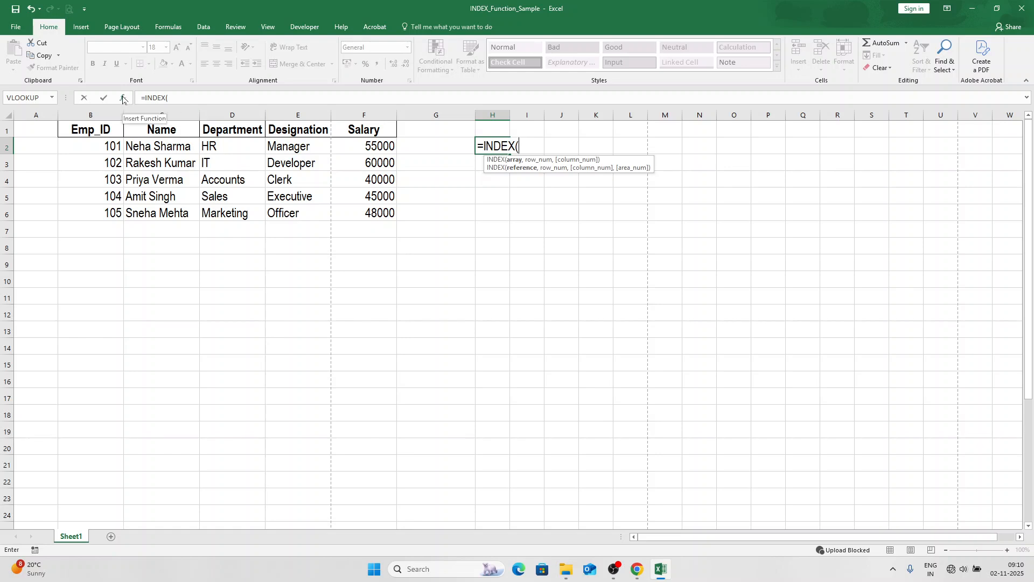
click(124, 101)
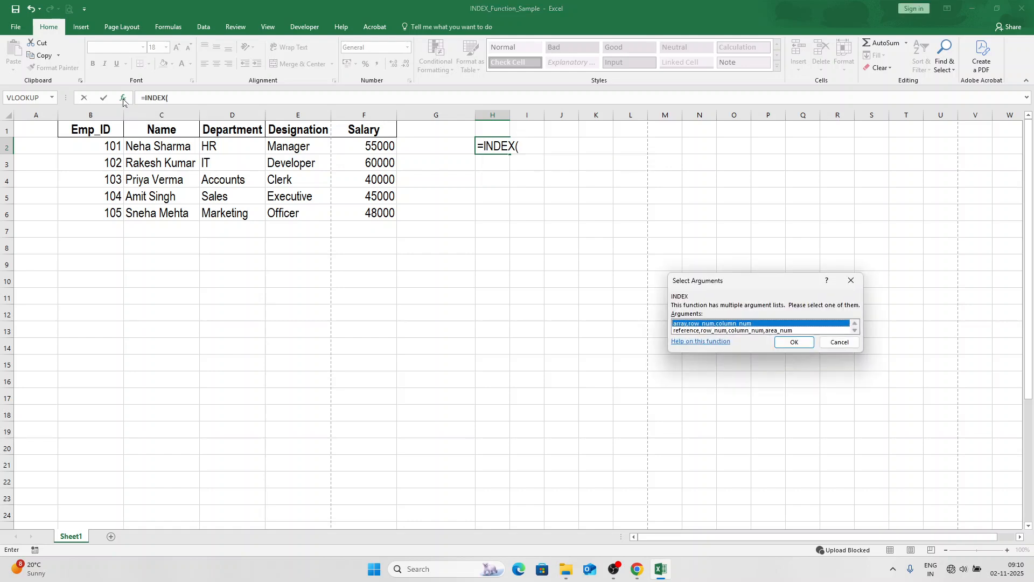
click(796, 342)
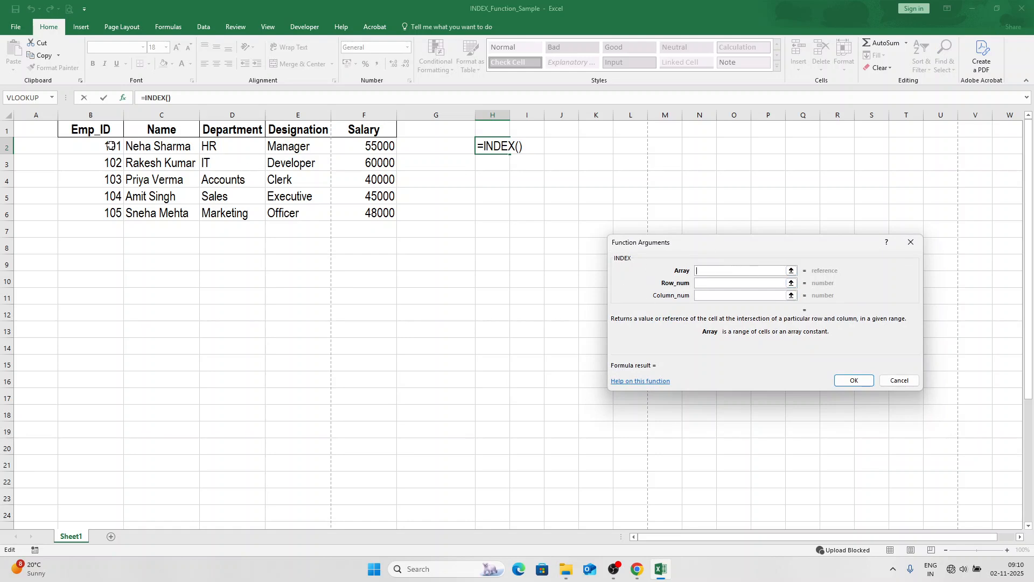
drag(110, 145, 383, 213)
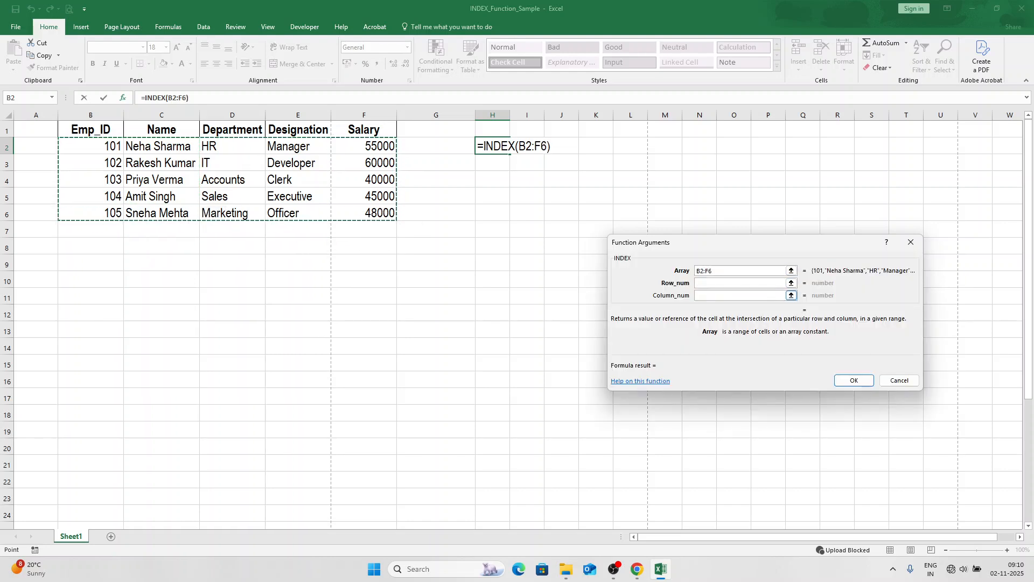
key(F4)
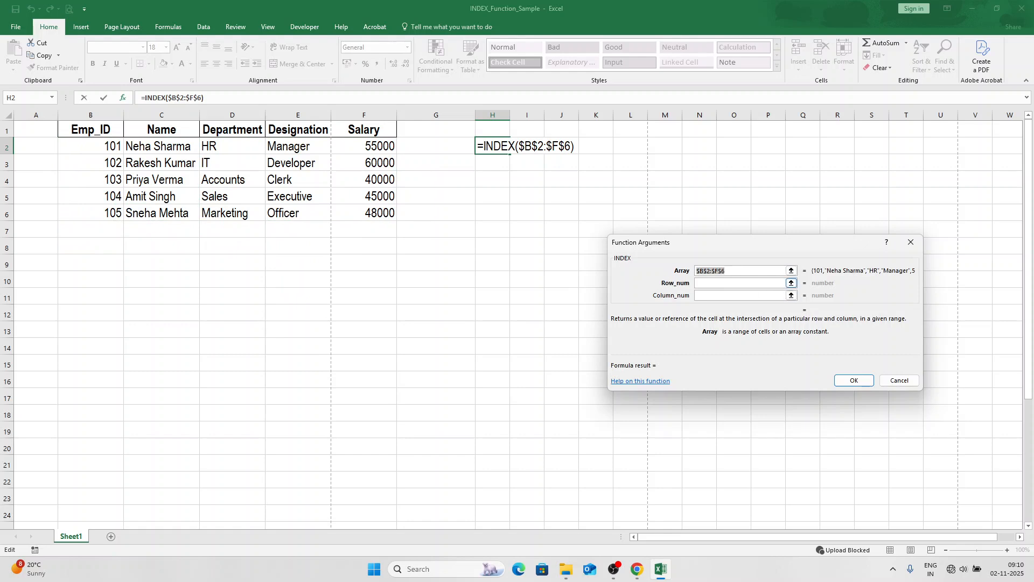
- Complete the H2 INDEX formula with row number 3 and column number 2, and autofit column H to the result
key(Tab)
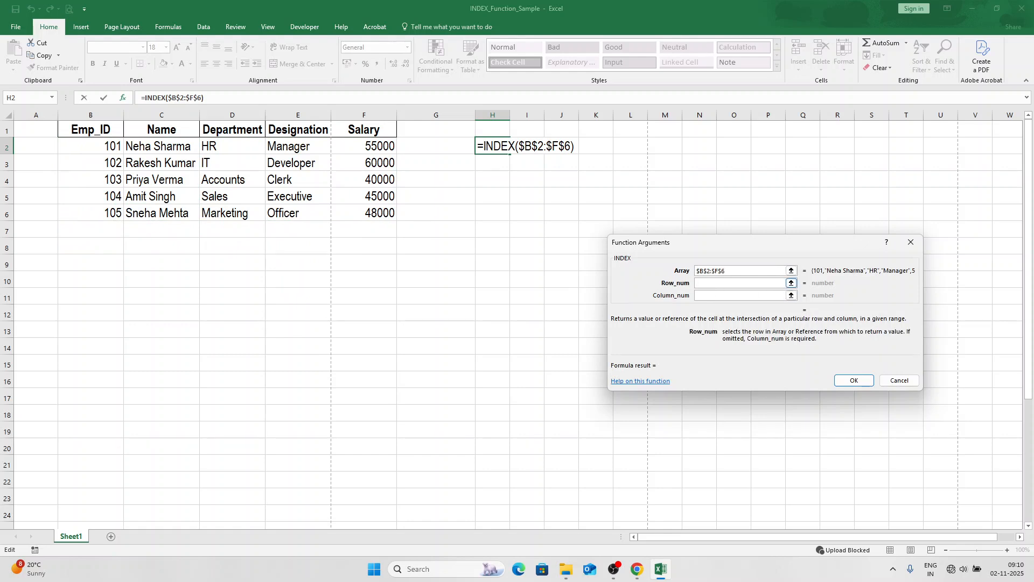
text(3)
key(Tab)
text(2)
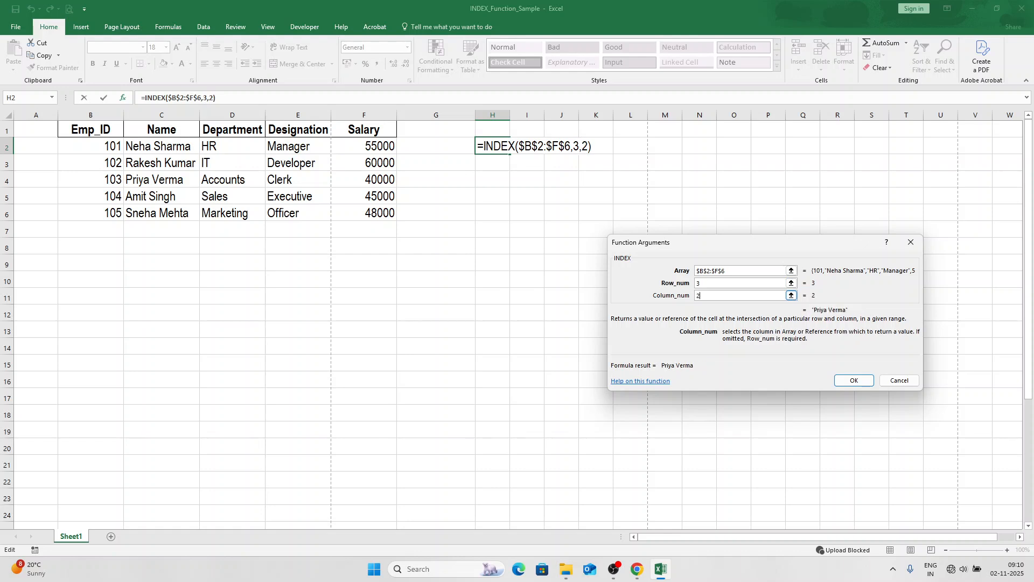
click(853, 380)
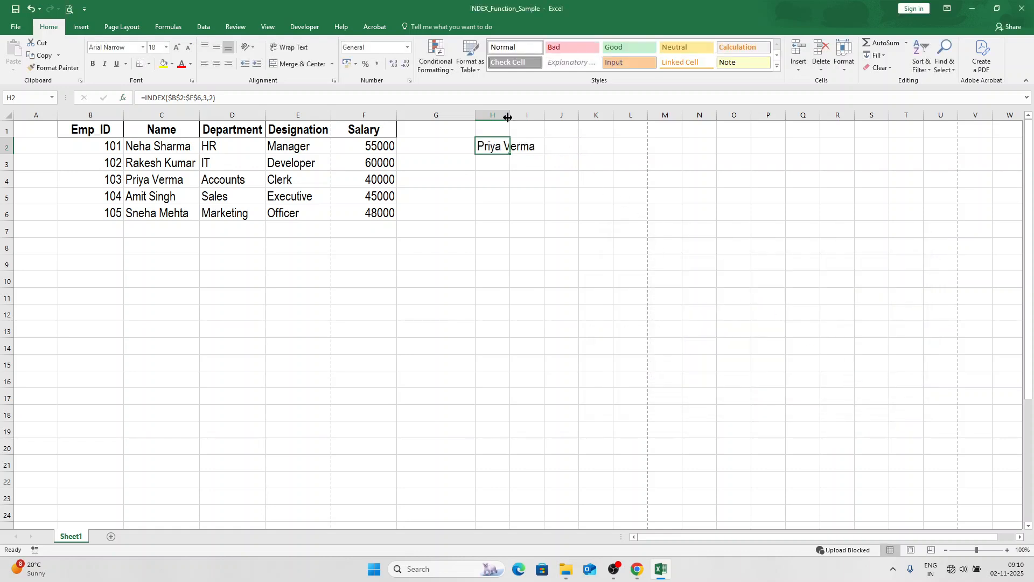
double_click(509, 116)
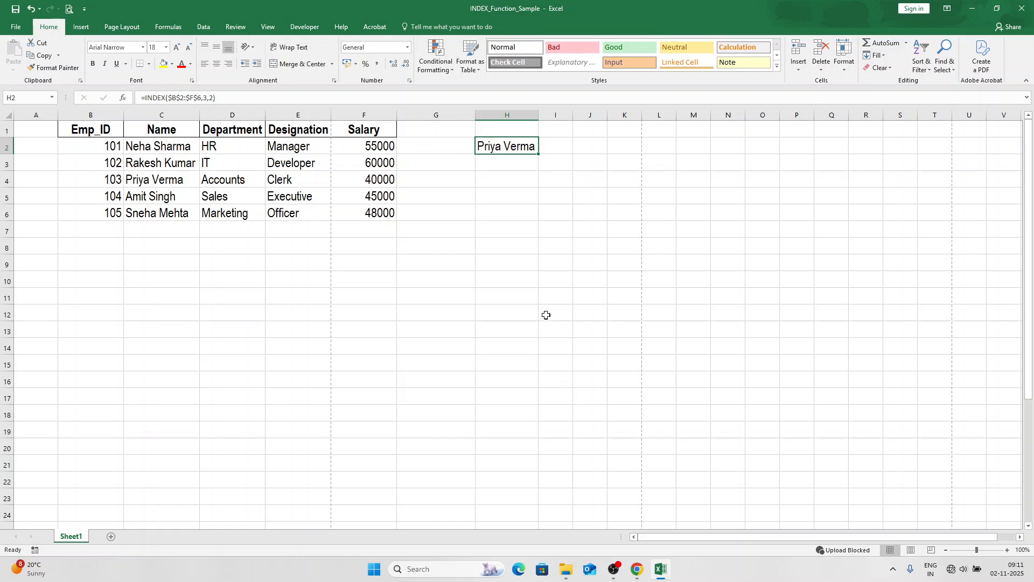
- Label cell H4 "RowNum" and enter 4 beside it in I4
click(511, 177)
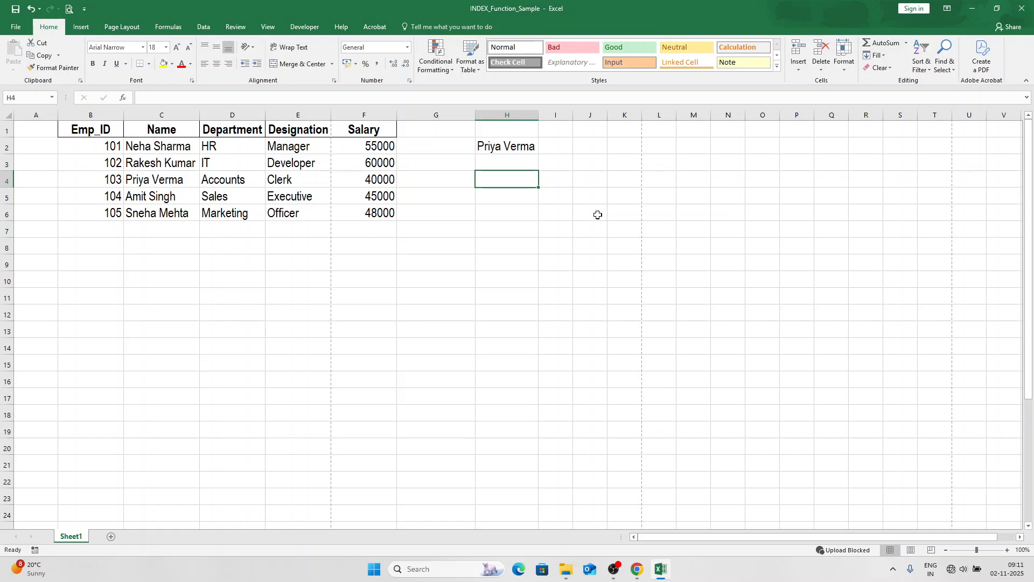
text(rOW)
key(BackSpace)
key(BackSpace)
key(BackSpace)
key(Caps_Lock)
text(RowNum)
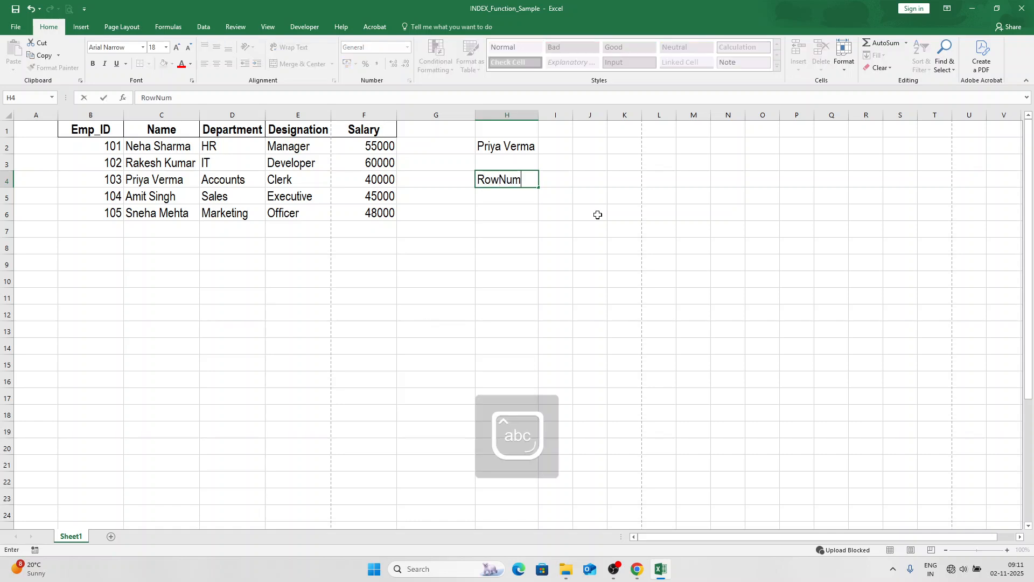
key(Return)
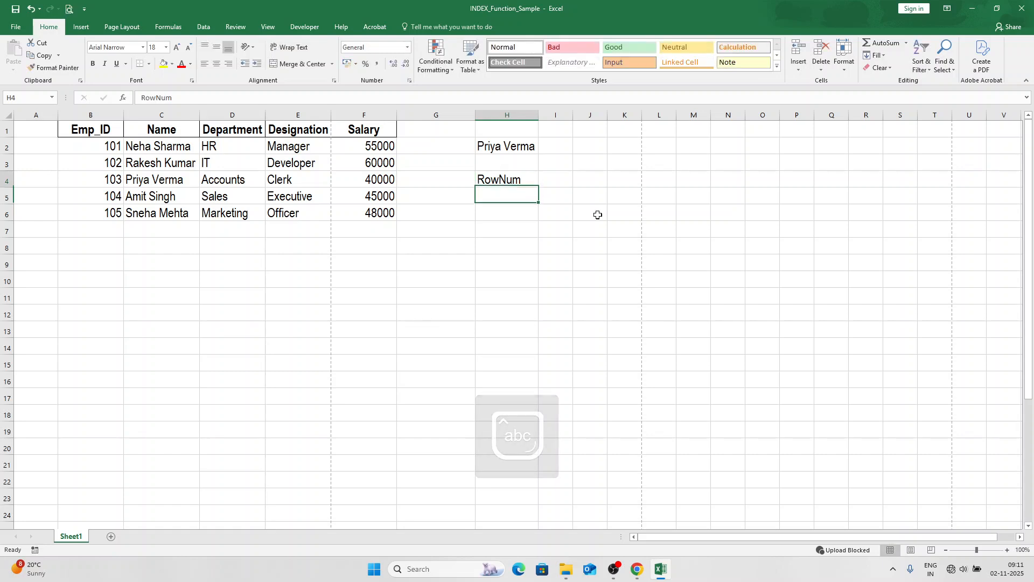
key(Up)
key(Right)
text(4)
key(Return)
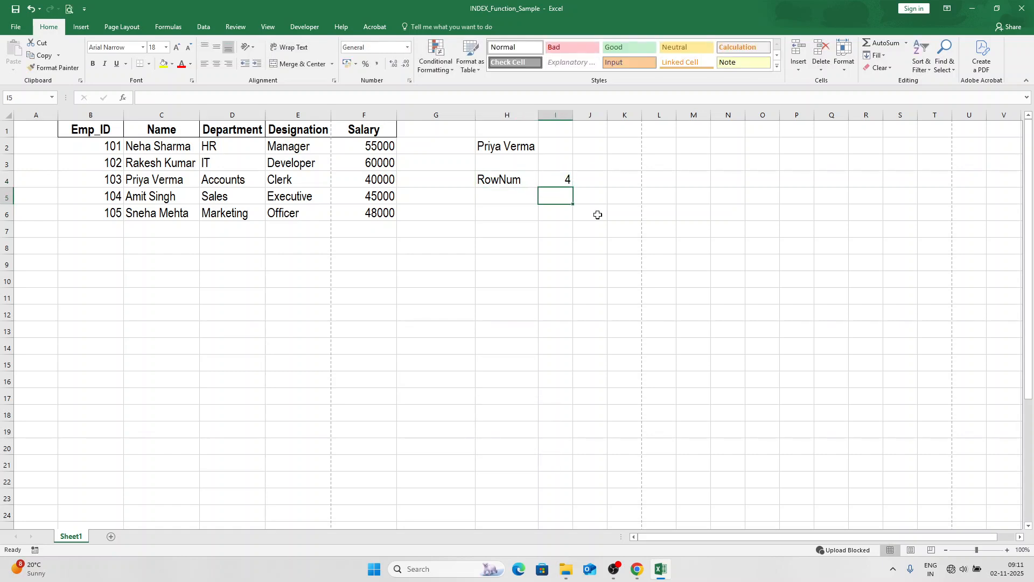
- Label cell H5 "ColNum" and enter 5 beside it in I5
key(Left)
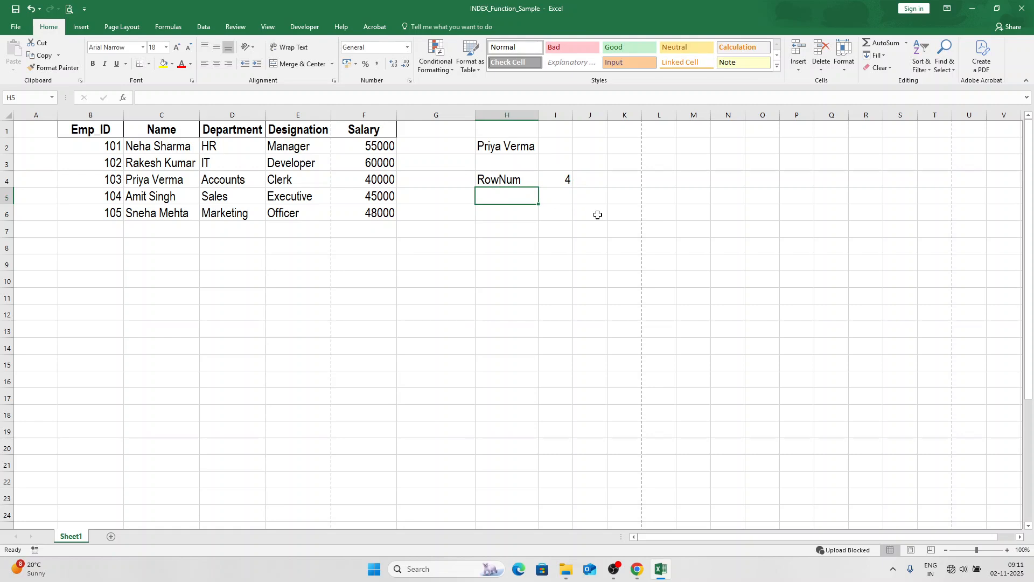
text(ColNum)
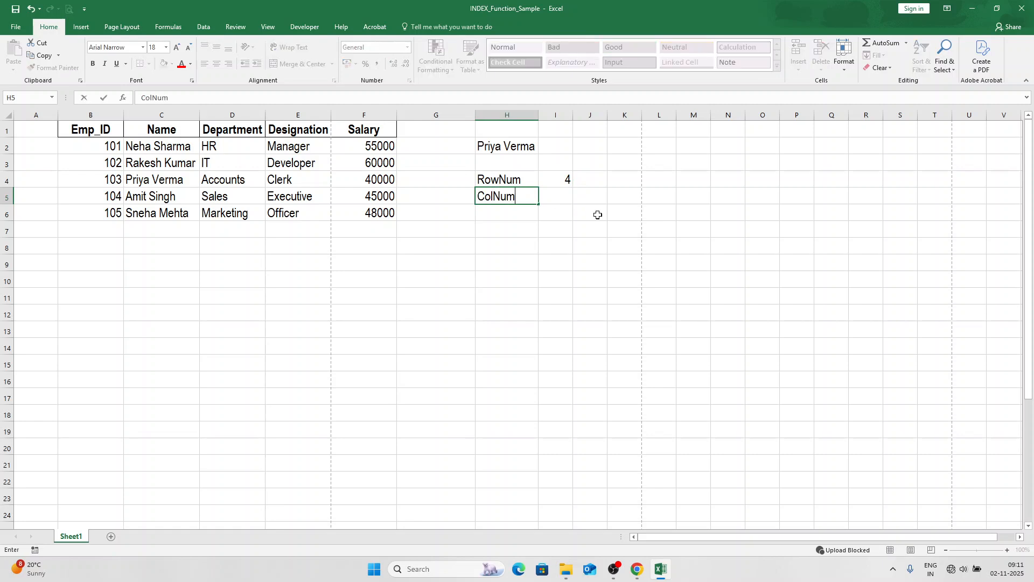
key(Tab)
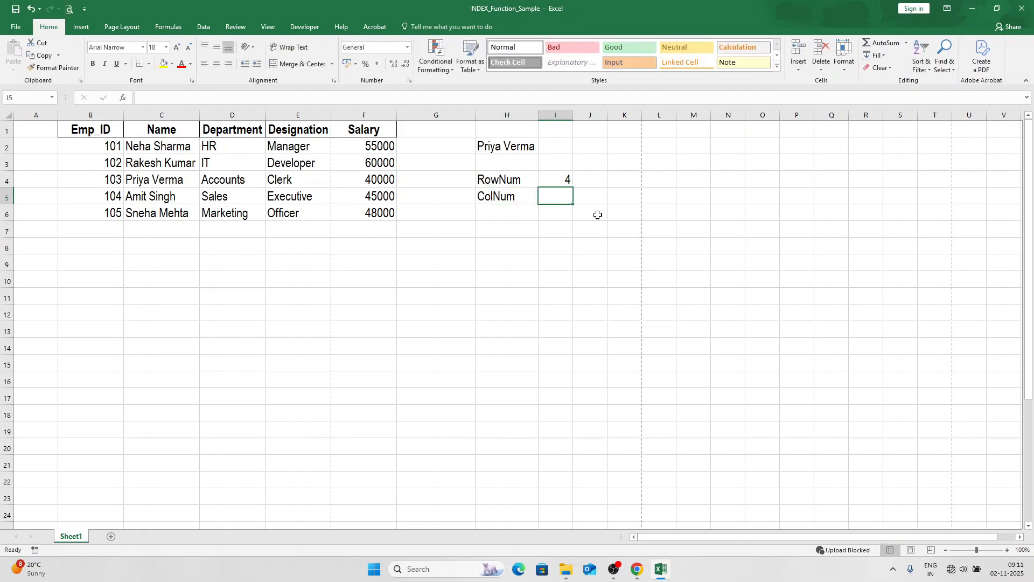
text(5)
key(Return)
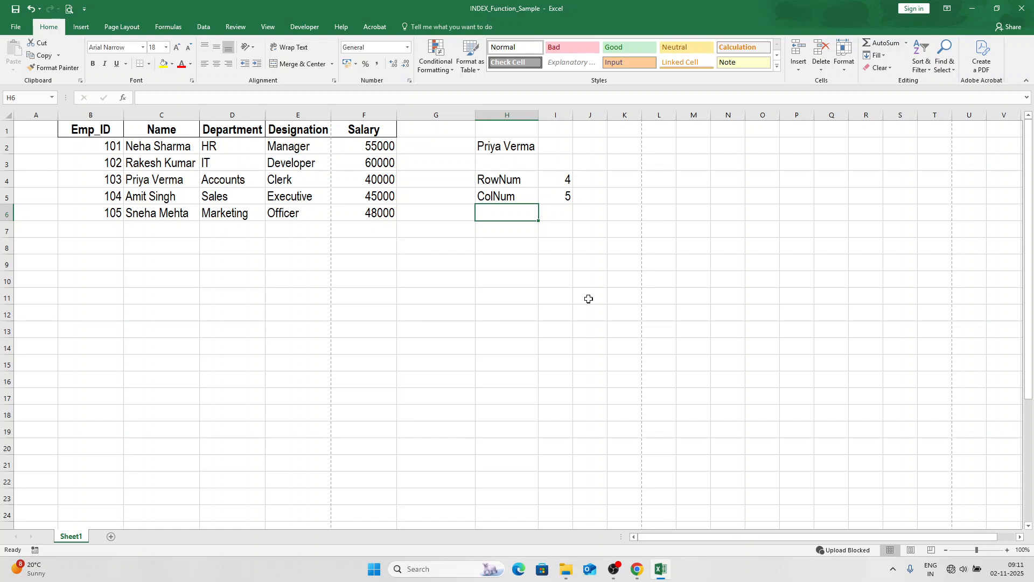
- Start an INDEX function in cell H6 using the array argument form, with the absolute range $B$2:$F$6 as its array
text(=index)
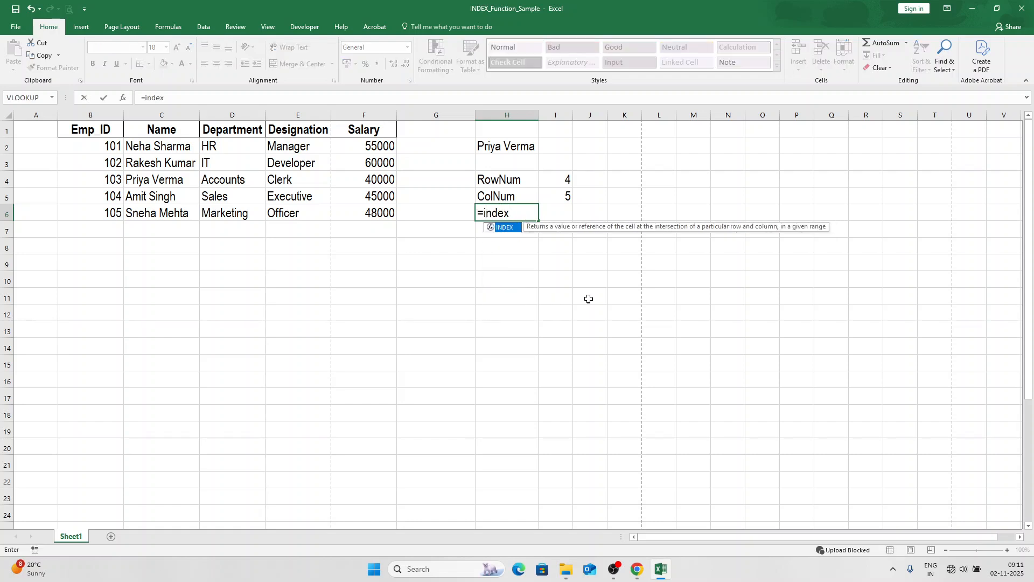
key(Tab)
click(123, 98)
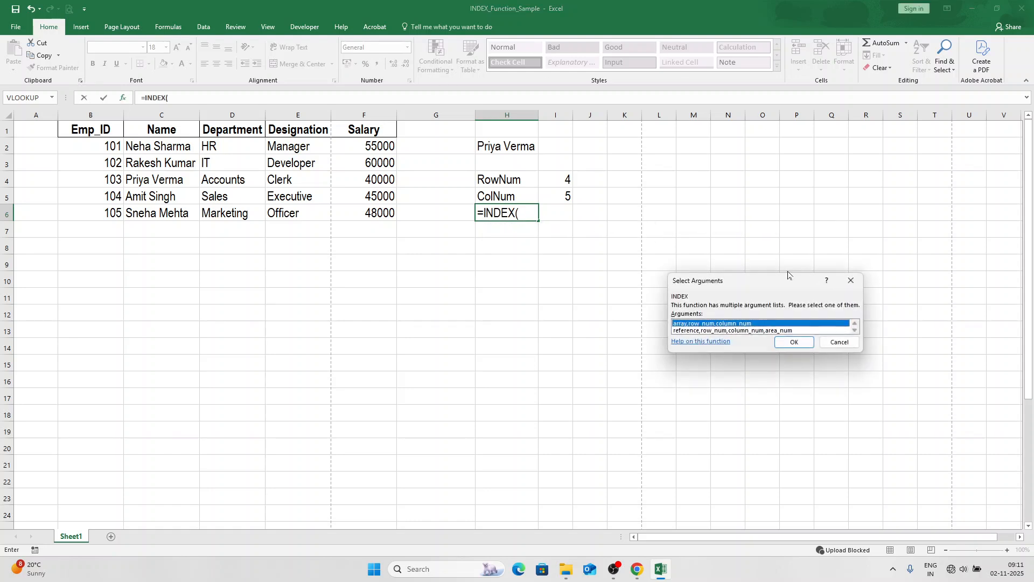
click(792, 344)
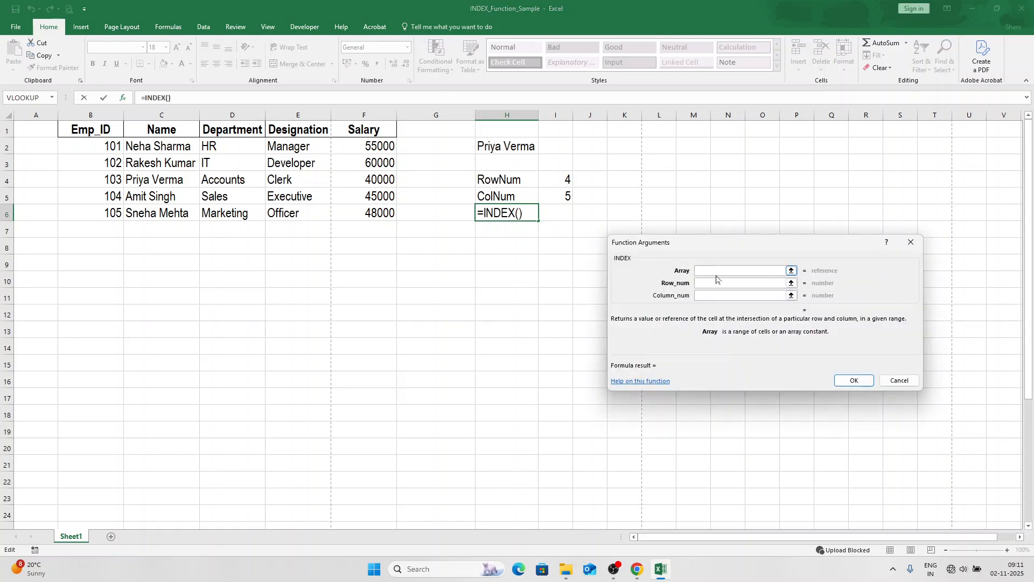
drag(110, 143, 346, 210)
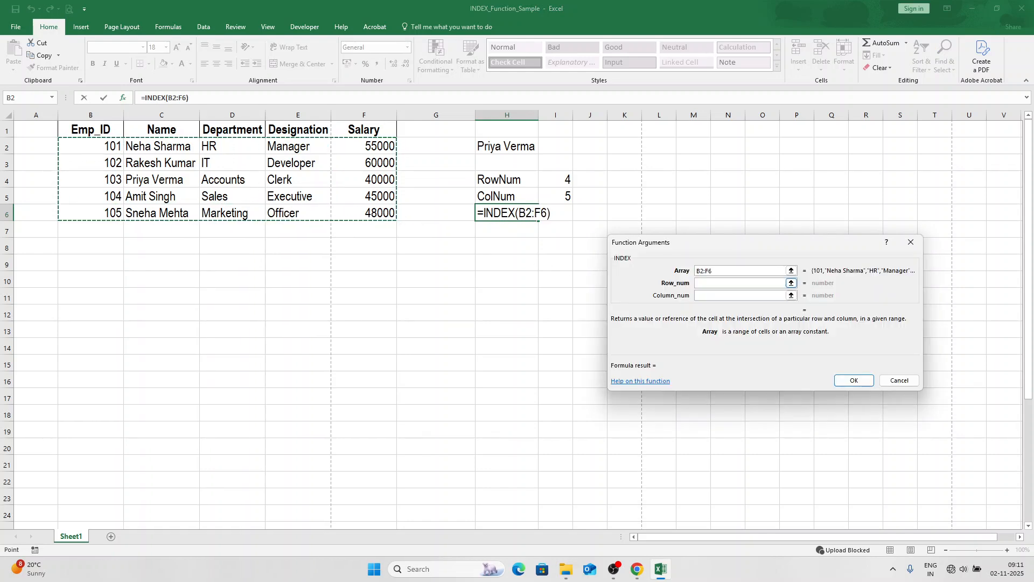
drag(713, 271, 672, 275)
key(F4)
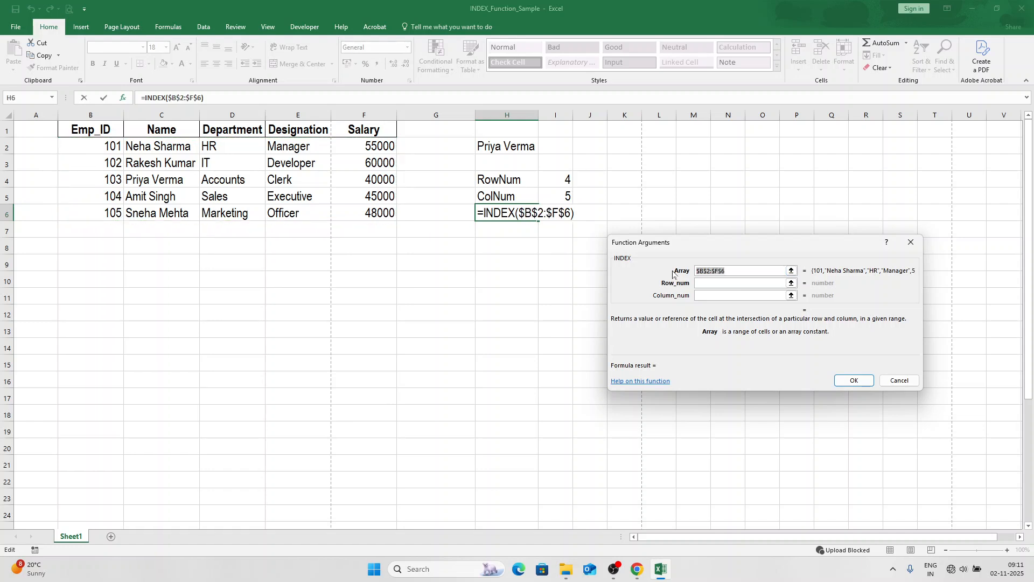
- Complete the H6 INDEX formula with cell I4 as the row number and cell I5 as the column number
click(724, 284)
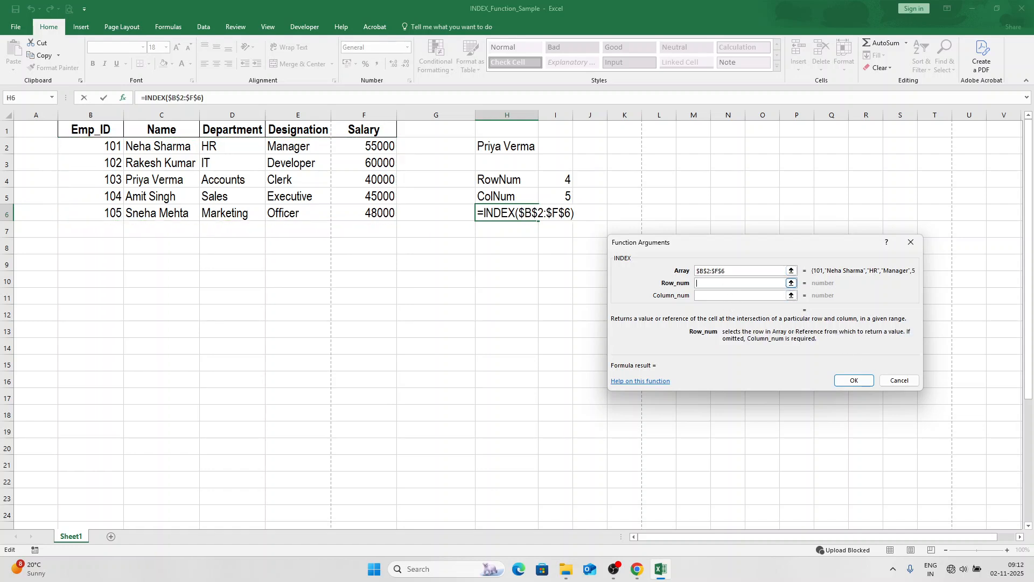
click(560, 181)
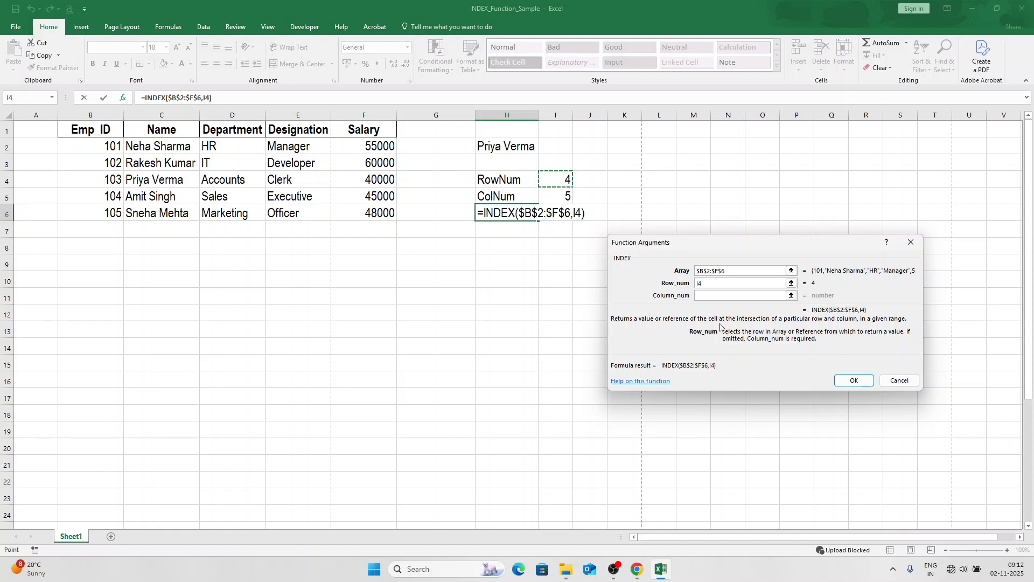
key(Tab)
click(564, 196)
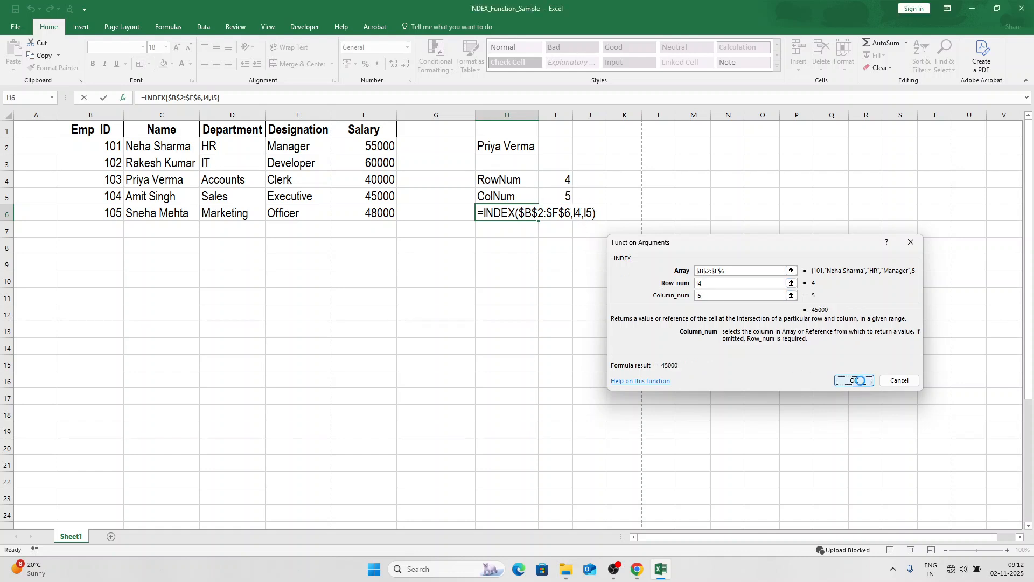
click(856, 381)
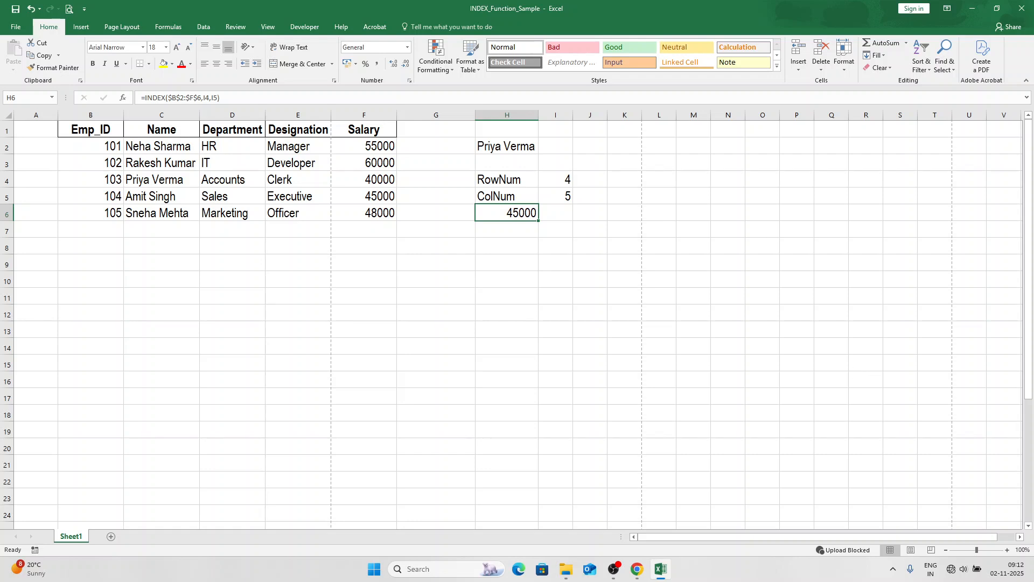
- Set the row number in cell I4 to 2 and the column number in cell I5 to 4
click(560, 182)
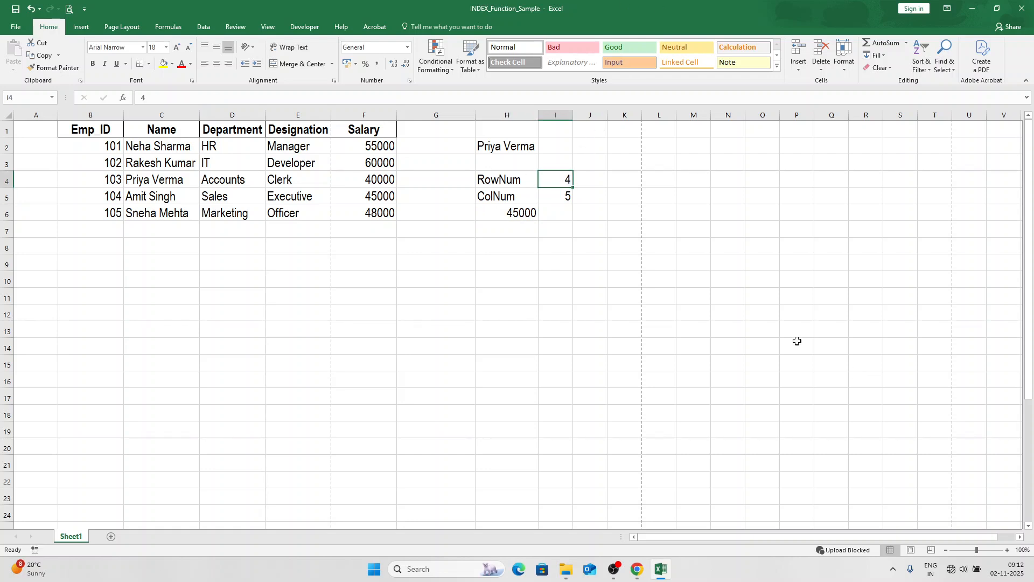
text(2)
key(Return)
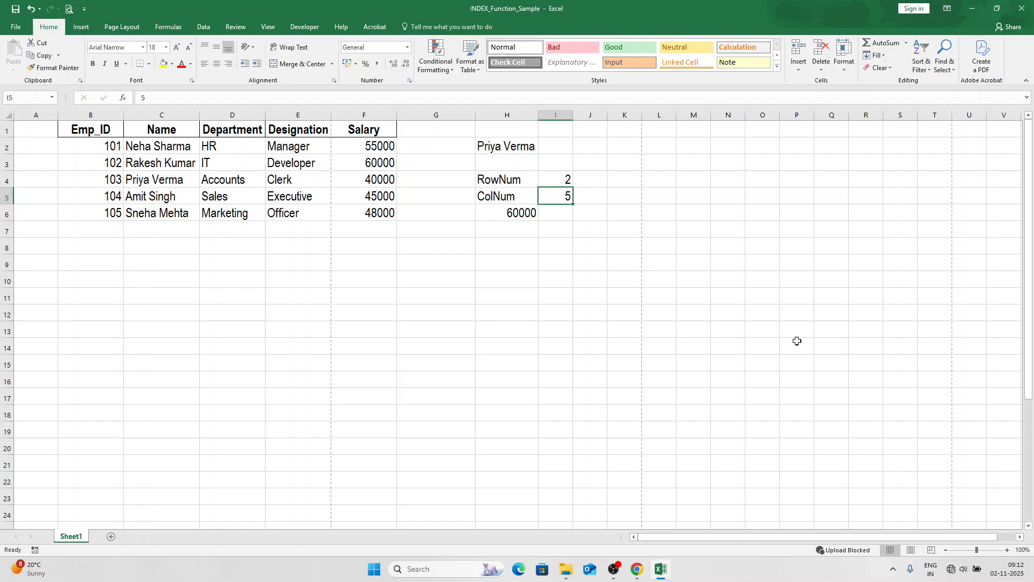
text(4)
key(Return)
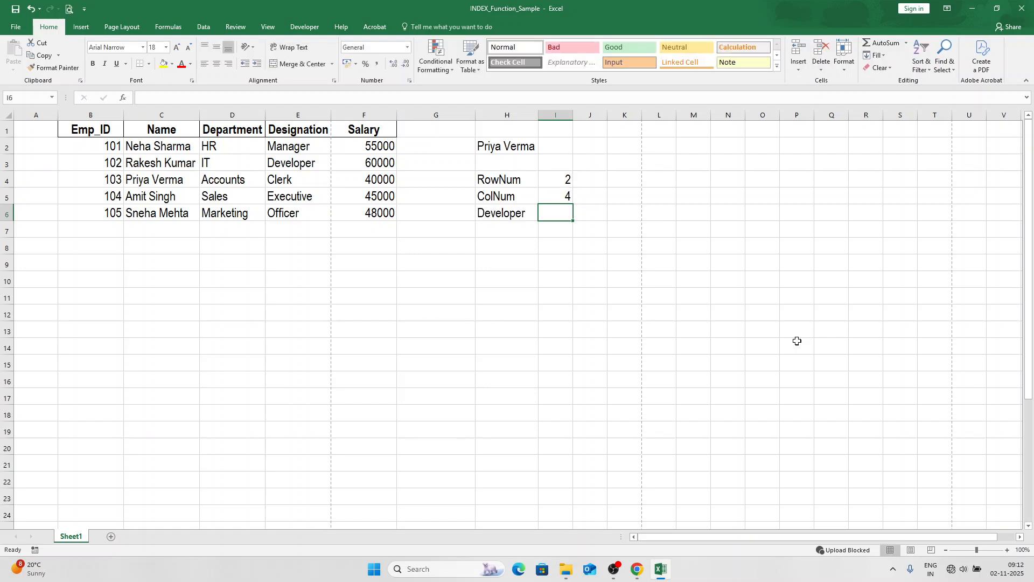
- Try 3 as the column number in cell I5, and finish with the value 5 in that cell
key(Up)
text(3)
key(Return)
key(Up)
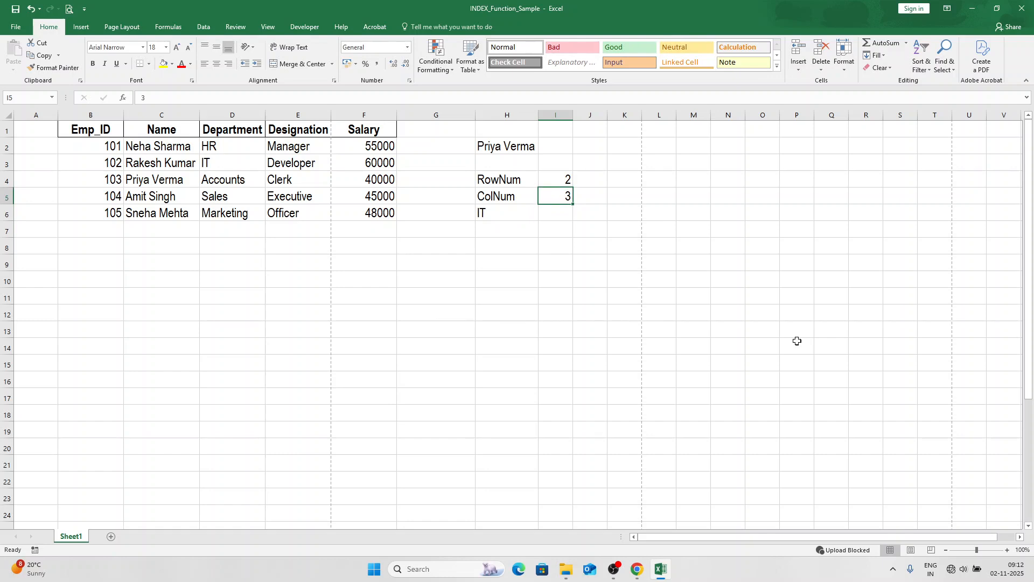
text(5)
key(Return)
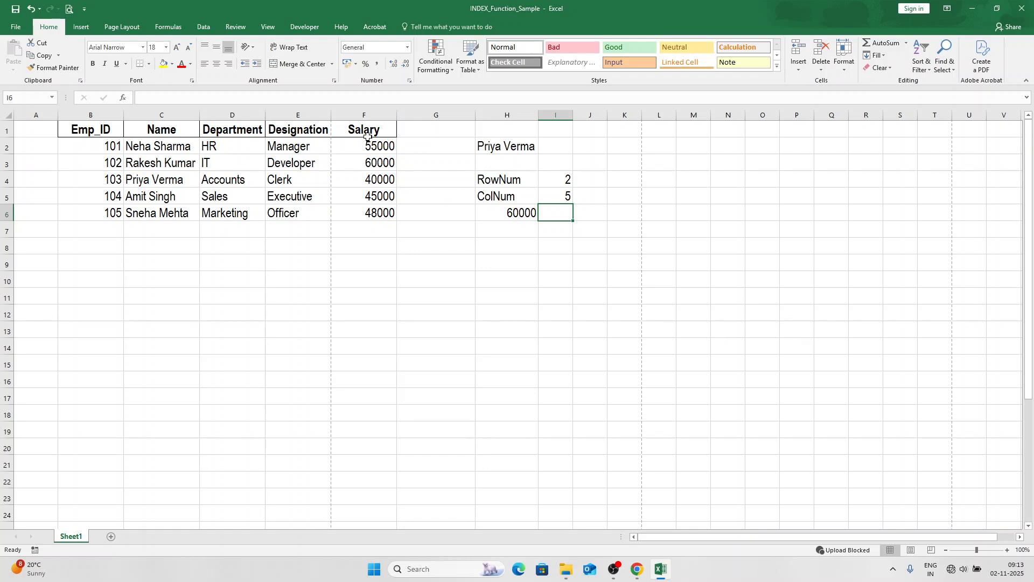
- Name the employee data range B2:F6, without its header row, EmpData
drag(80, 145, 371, 218)
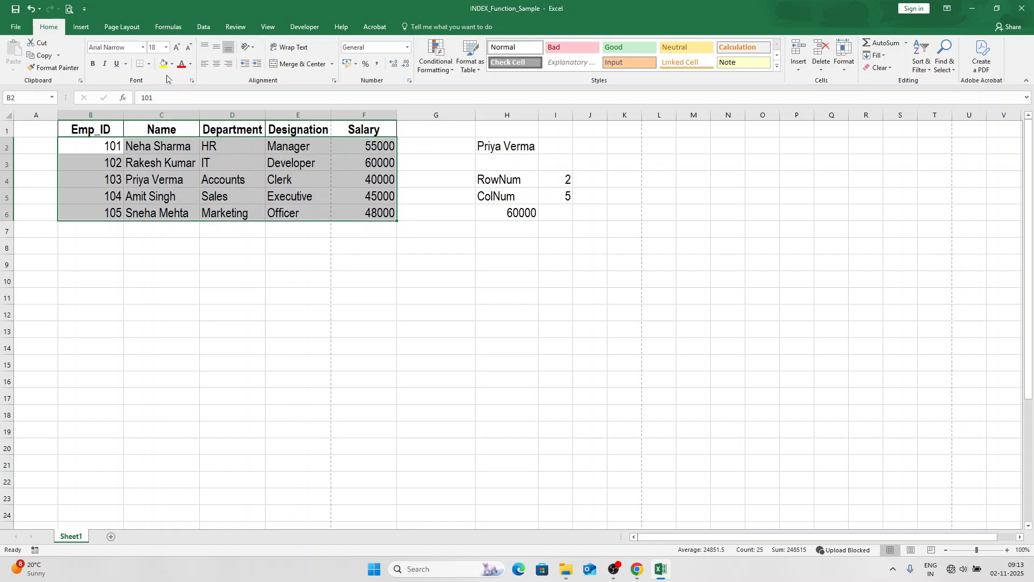
click(33, 97)
text(EmpData)
- Start an INDEX function in cell H8 using the array argument form, with the named range EmpData as its array
click(510, 244)
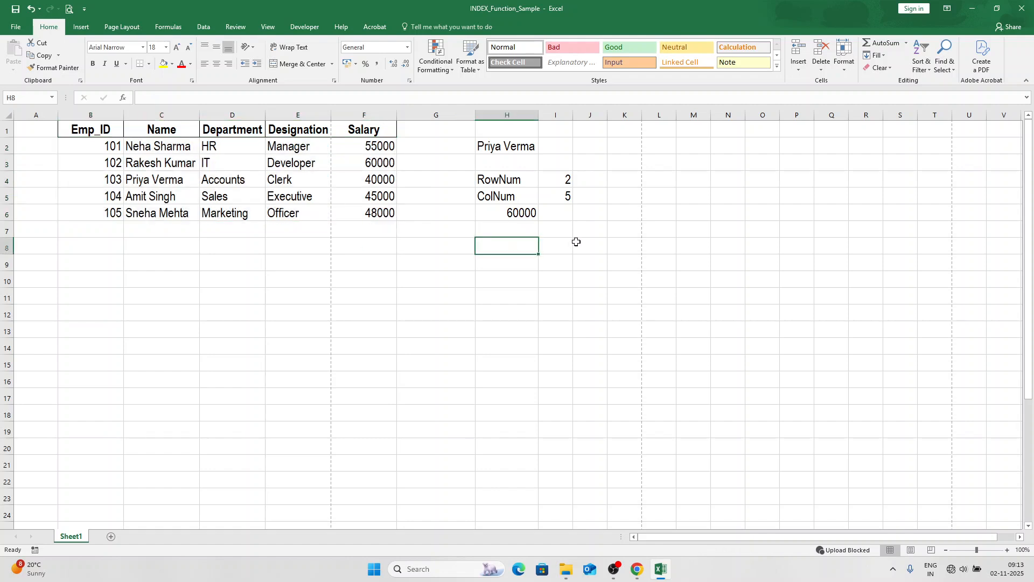
text(=)
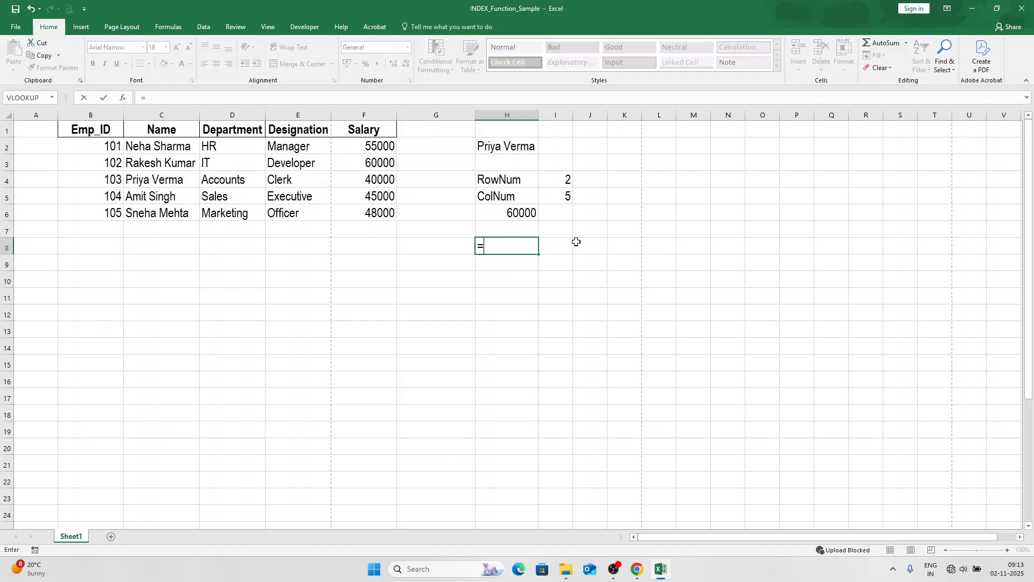
text(index)
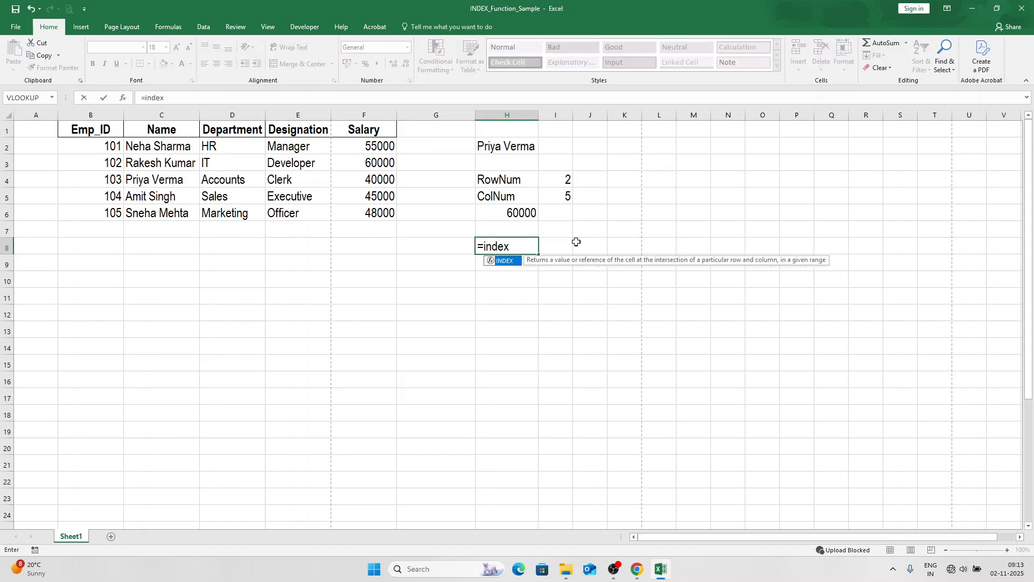
key(Tab)
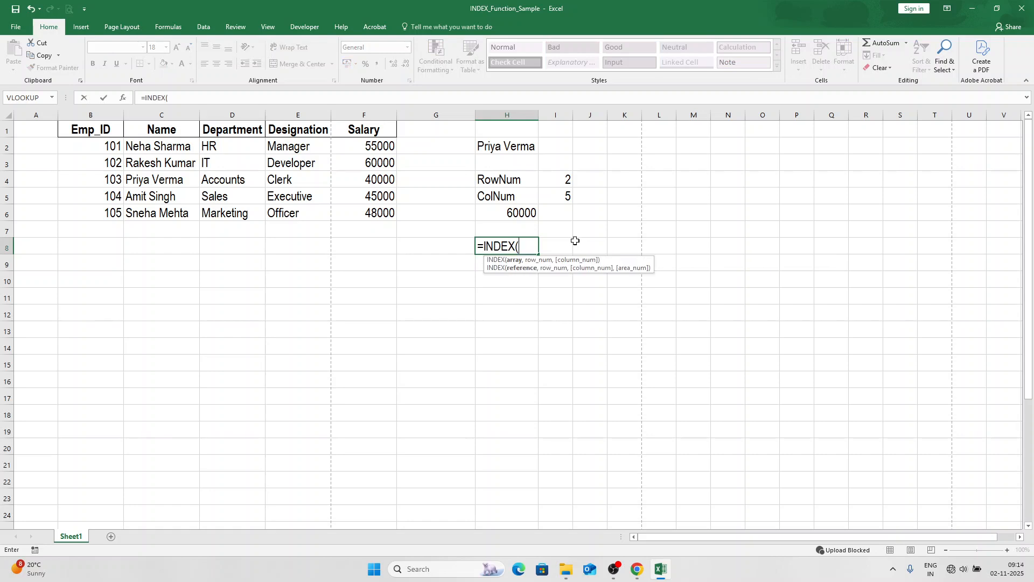
click(124, 101)
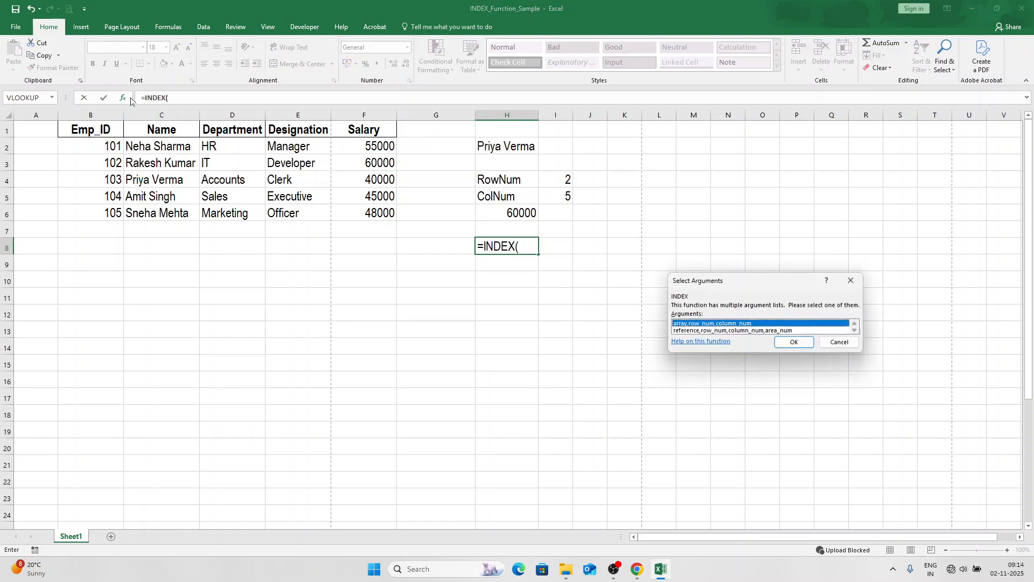
click(794, 343)
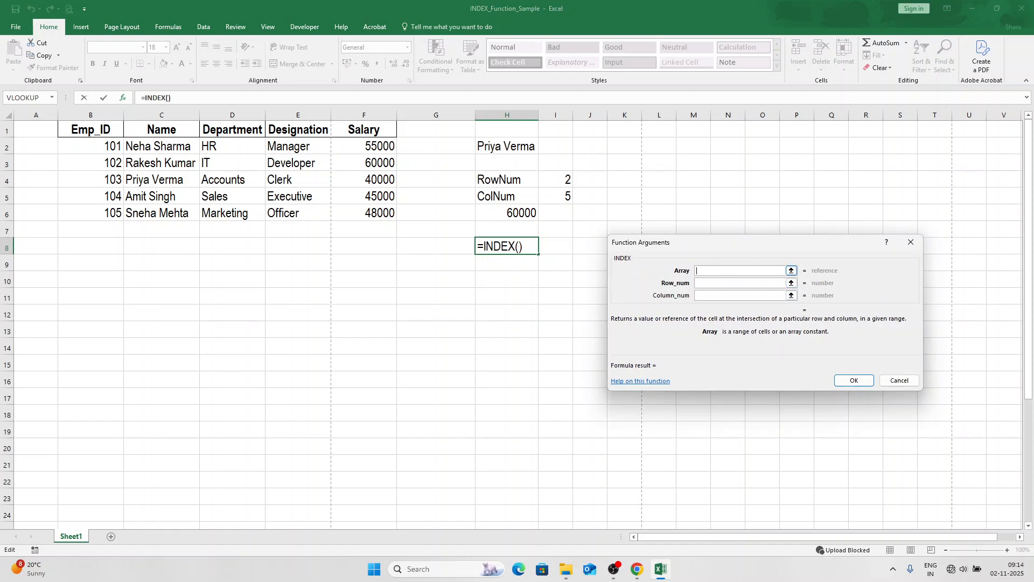
text(EmpData)
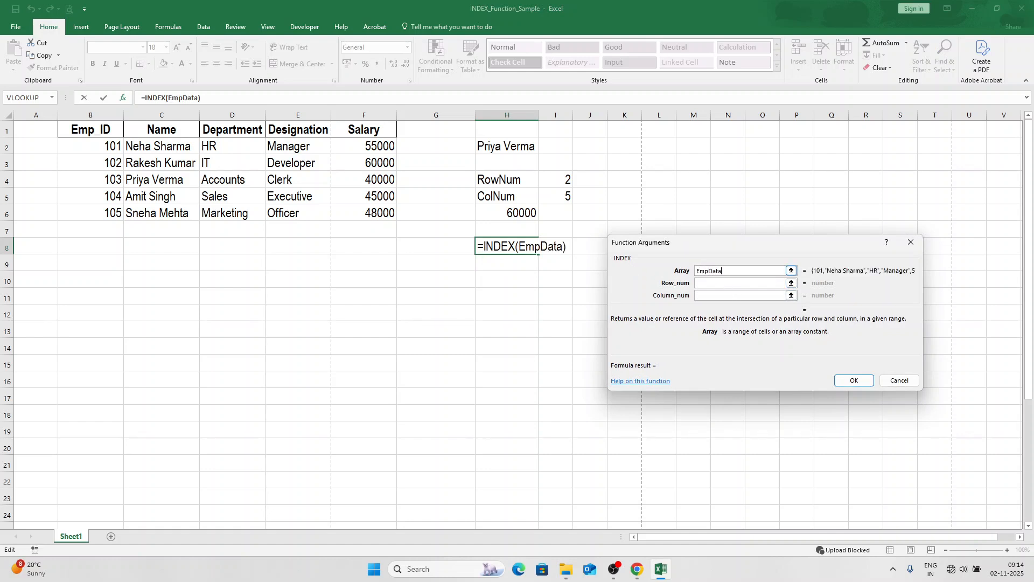
key(Tab)
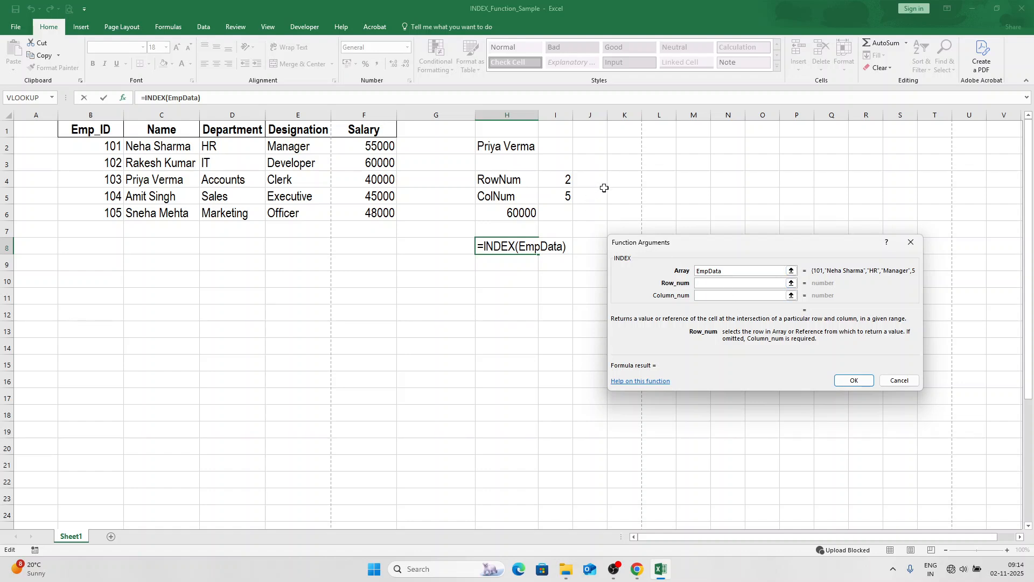
- Complete the H8 INDEX formula with cell I4 as the row number and cell I5 as the column number
click(566, 182)
key(Tab)
click(566, 197)
click(854, 380)
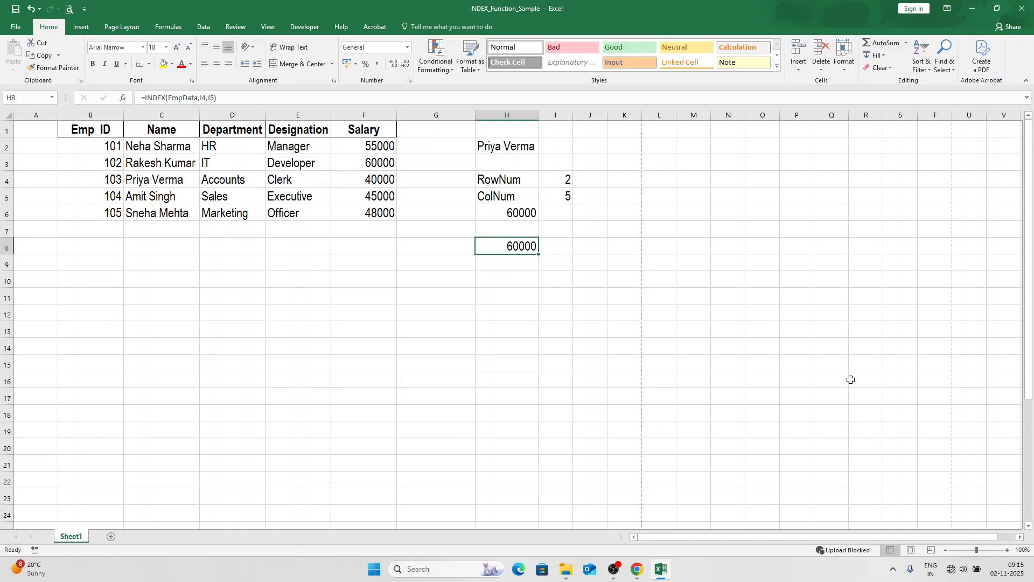
- Note the two error types as text, entering "#Ref" in cell P8 and "#VALUE" in cell P9
click(783, 243)
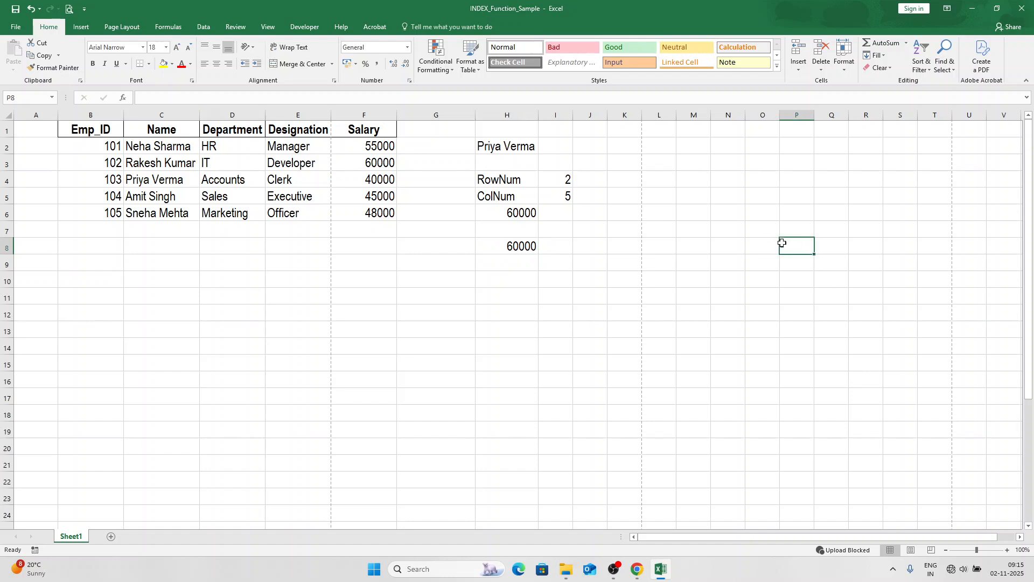
text(#Ref)
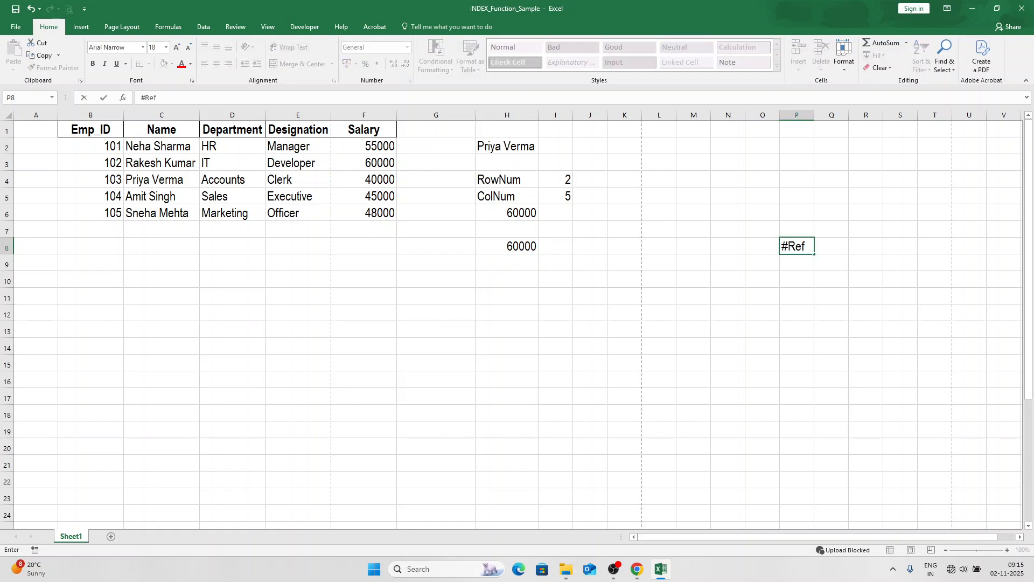
key(Return)
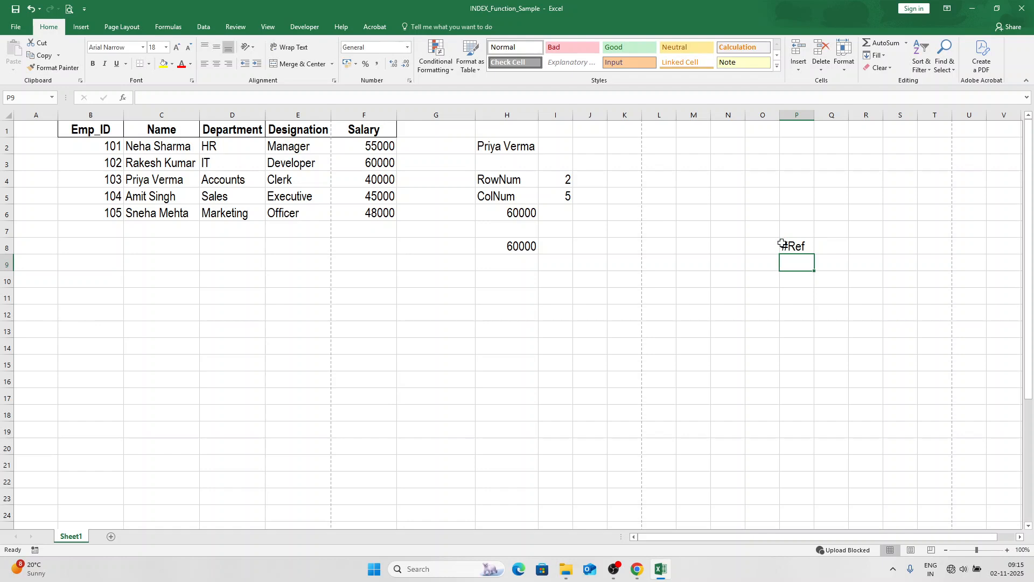
text(#VALUE)
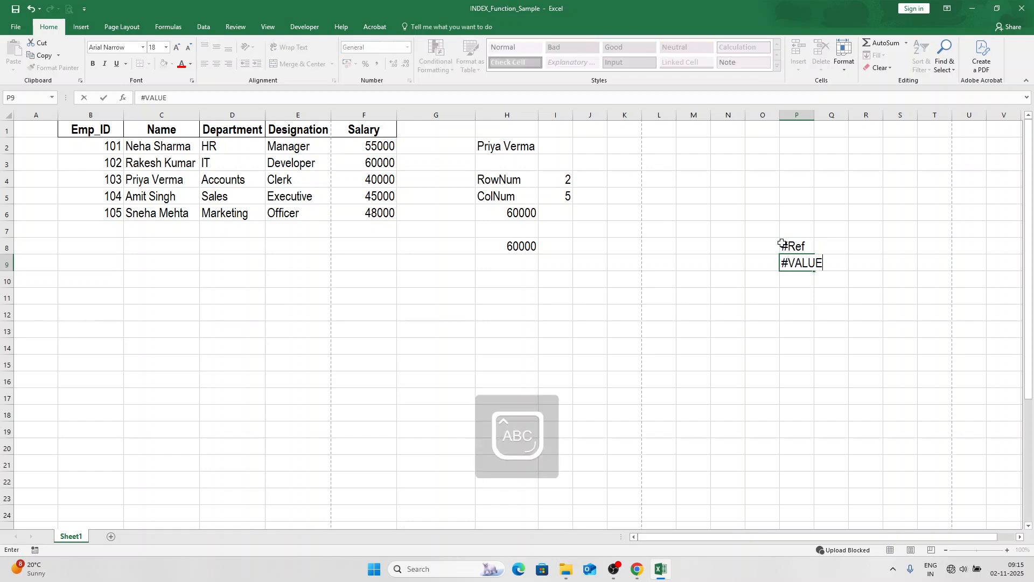
key(Return)
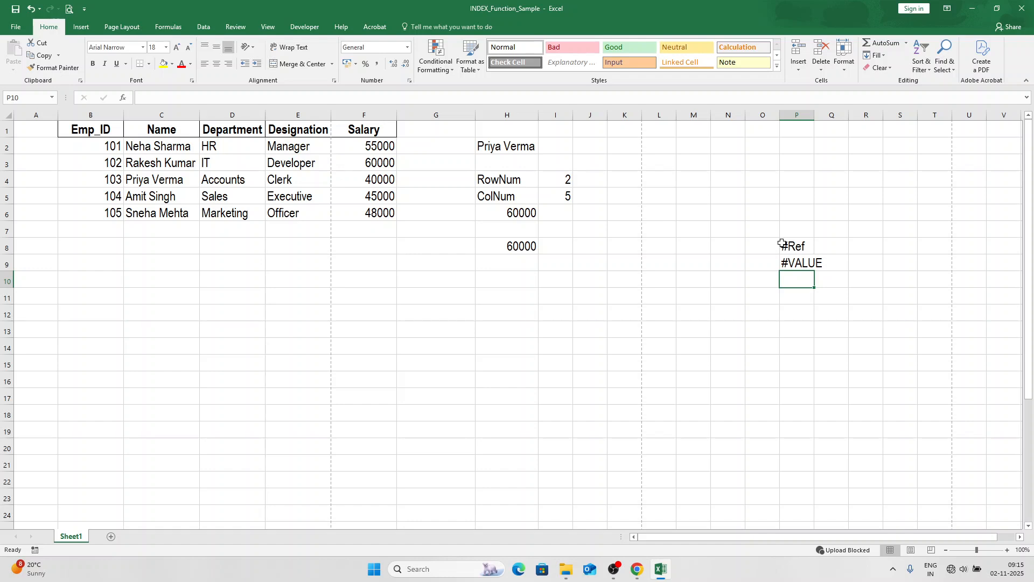
- Try =INDEX(EmpData,7,2) in cell H10, using a row number beyond the range, and undo the entry
key(Left)
key(Left)
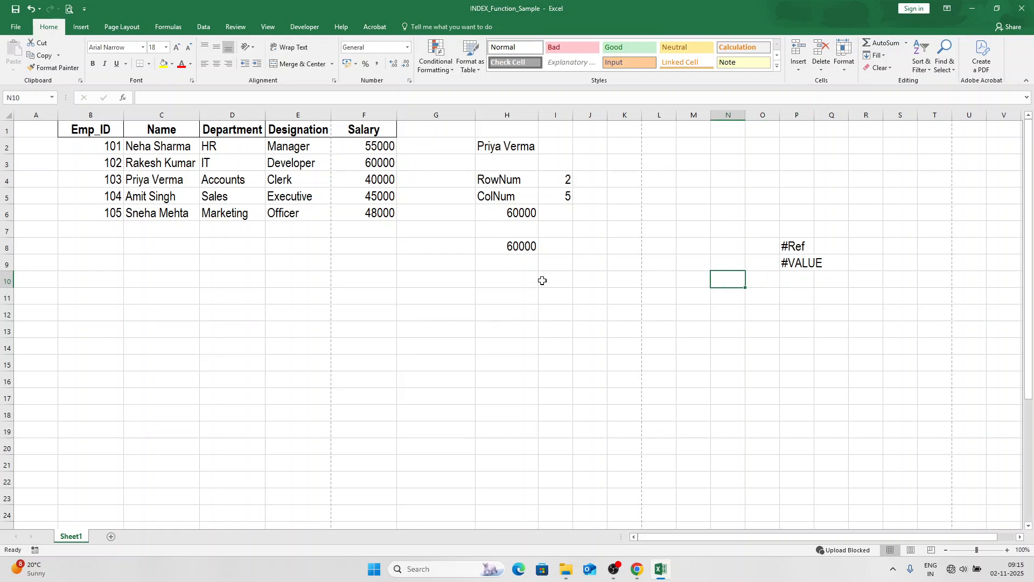
click(508, 278)
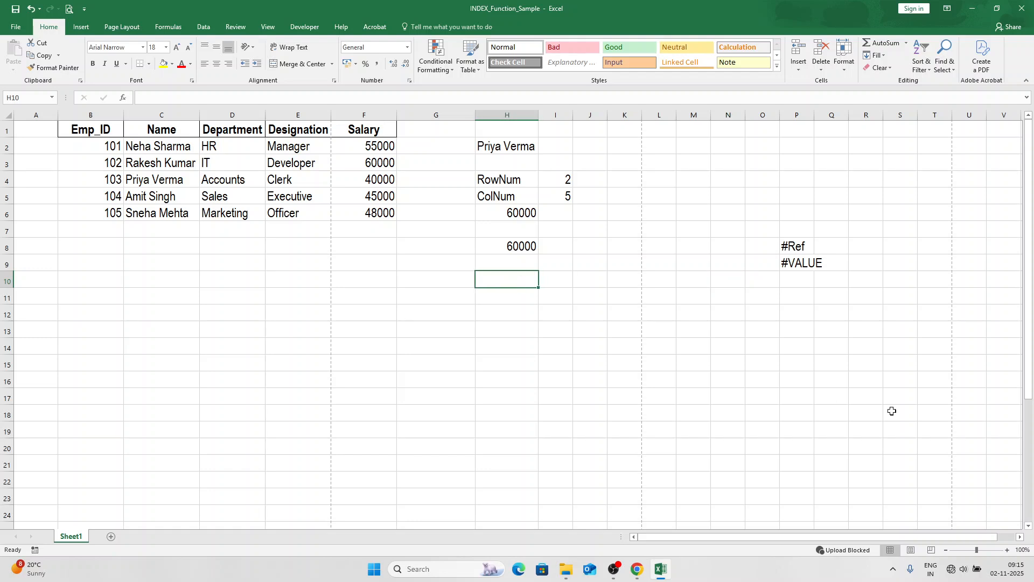
text(=INDEX)
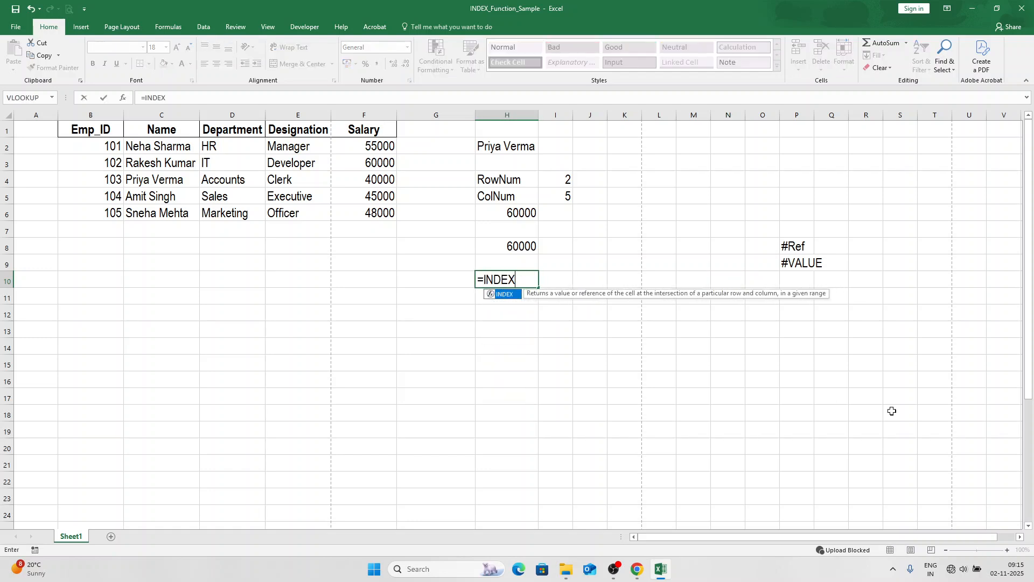
text(()
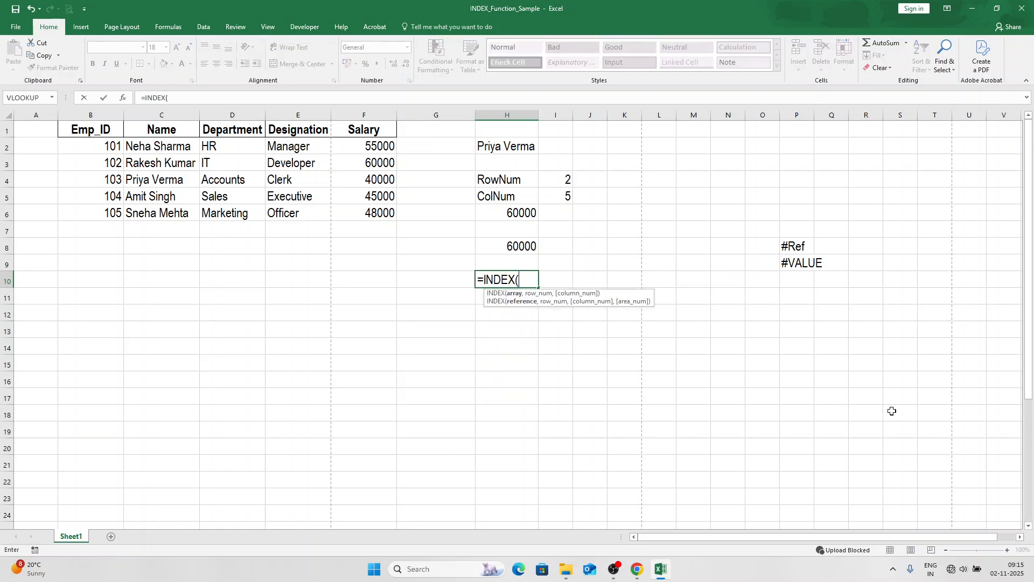
drag(107, 146, 390, 213)
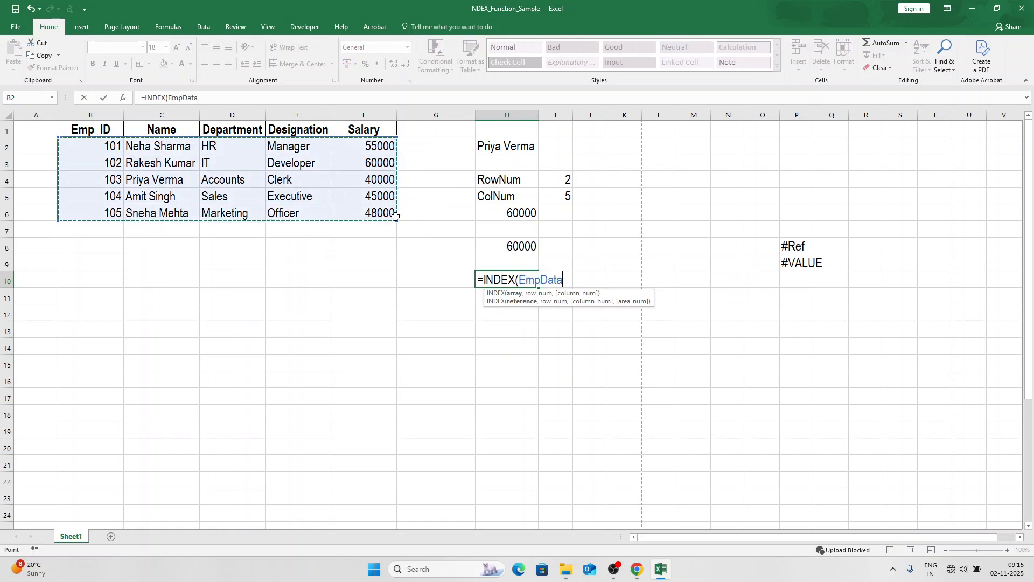
text(,)
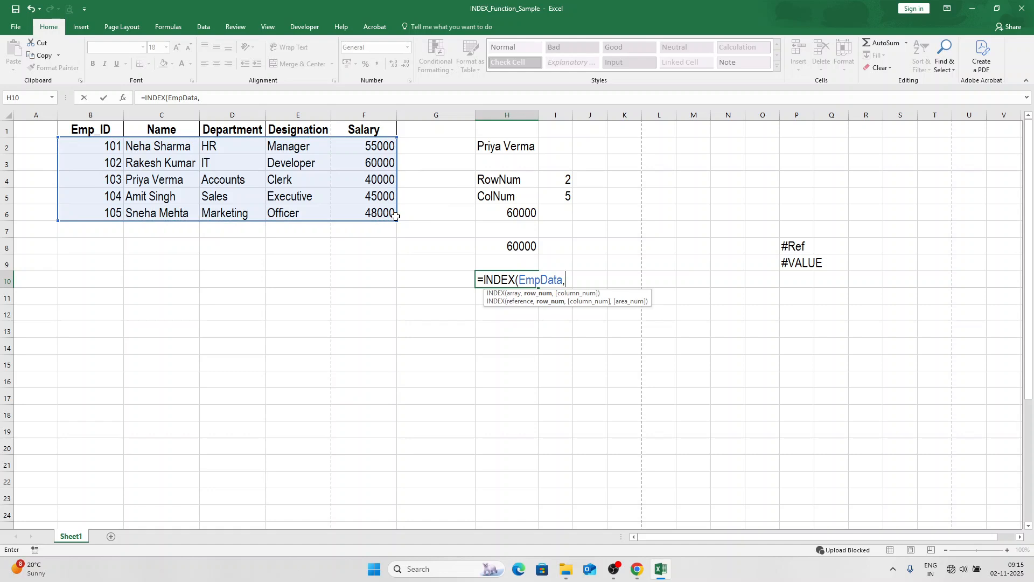
text(7,)
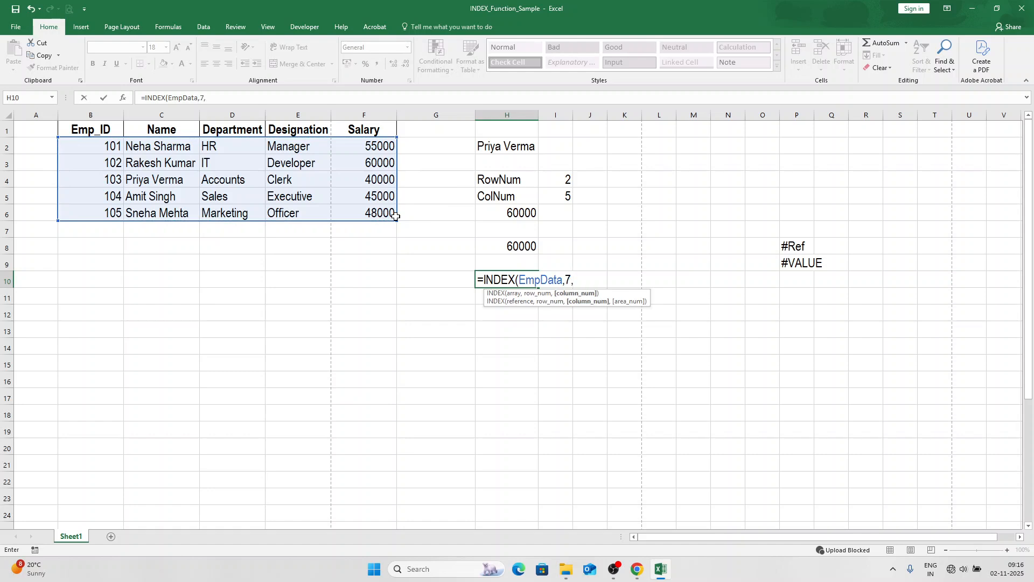
text(2)
key(Return)
key(Up)
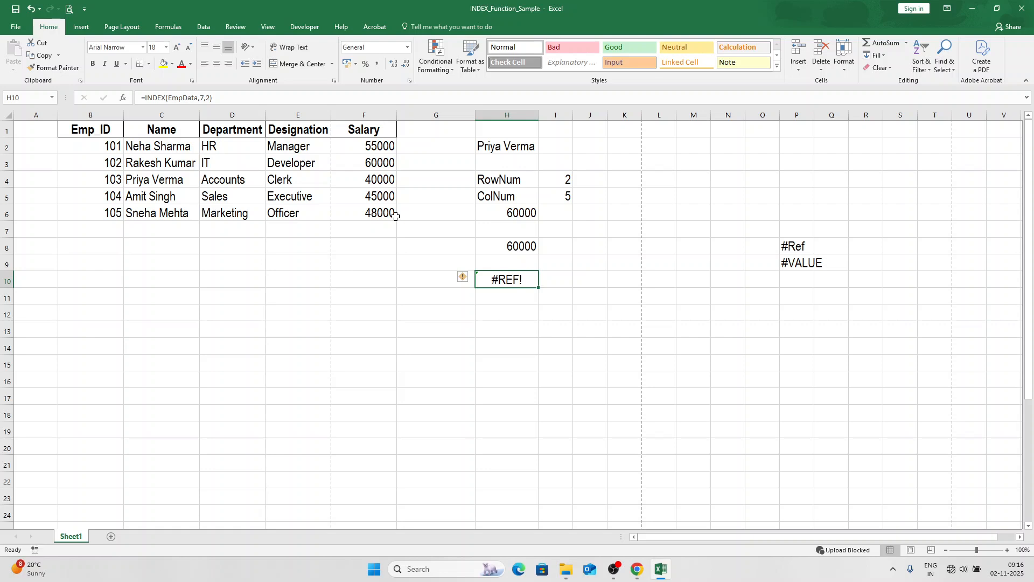
key(ctrl+z)
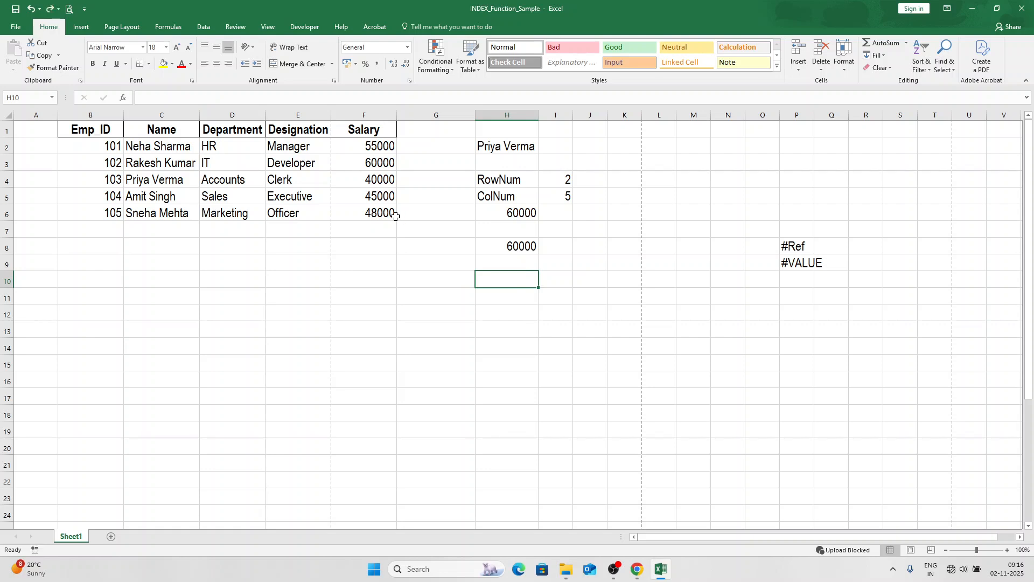